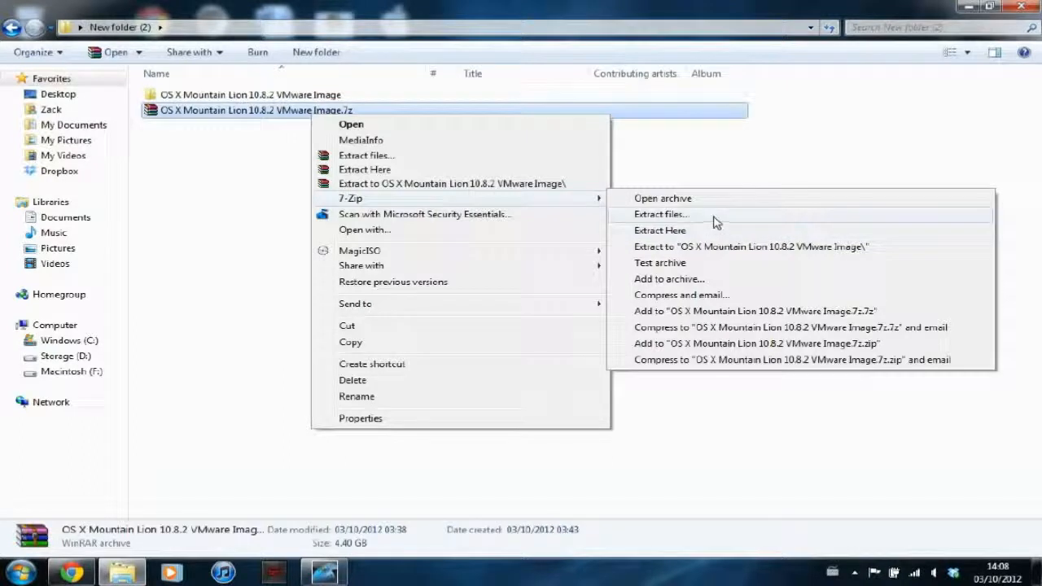
# - Open the extracted OS X Mountain Lion 10.8.2 VMware Image folder and its inner folder of the same name, and widen the Name column
pyautogui.click(713, 216)
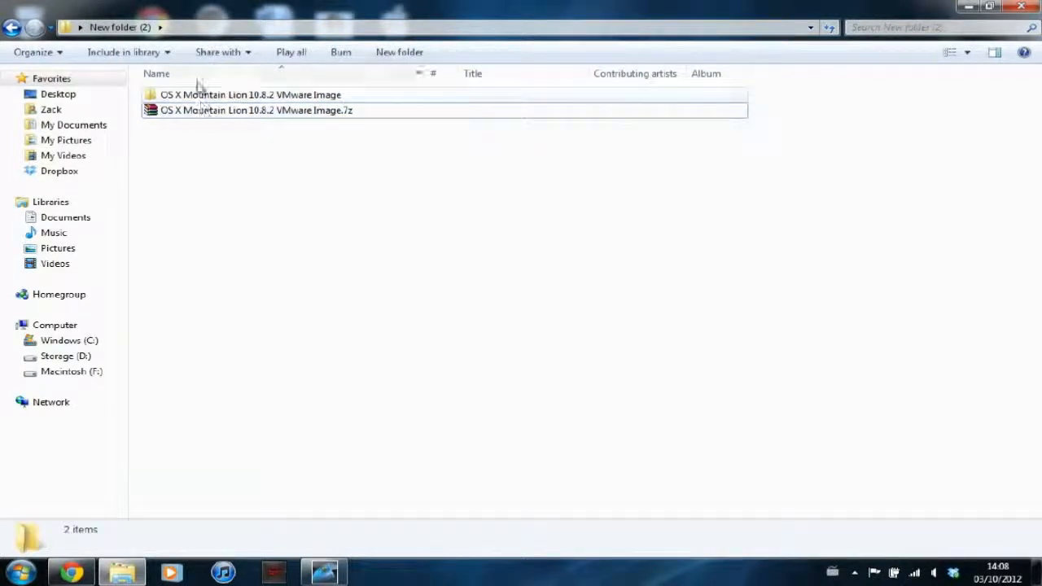
pyautogui.doubleClick(203, 96)
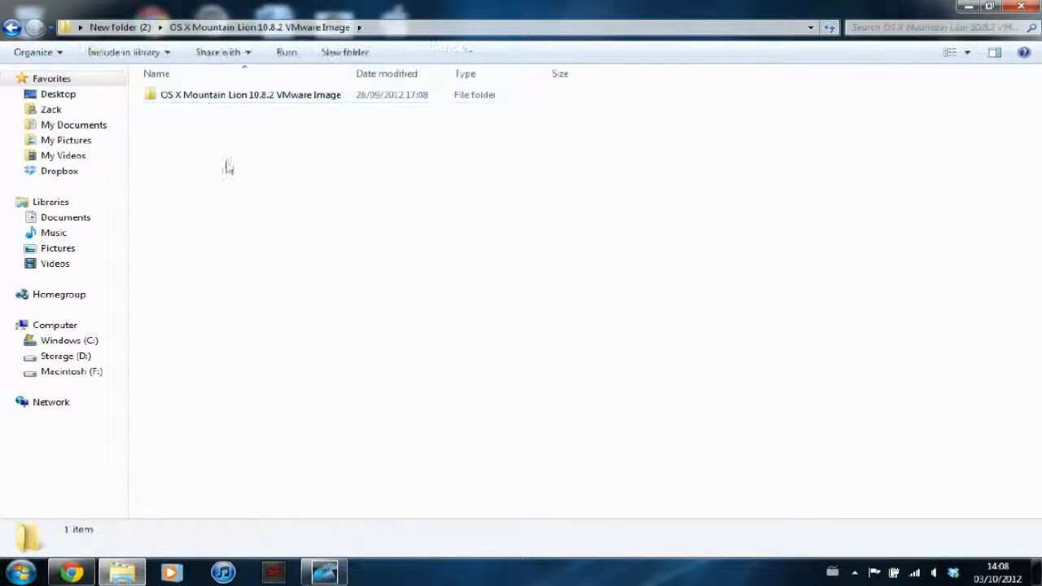
pyautogui.doubleClick(216, 105)
pyautogui.moveTo(237, 182); pyautogui.dragTo(187, 97)
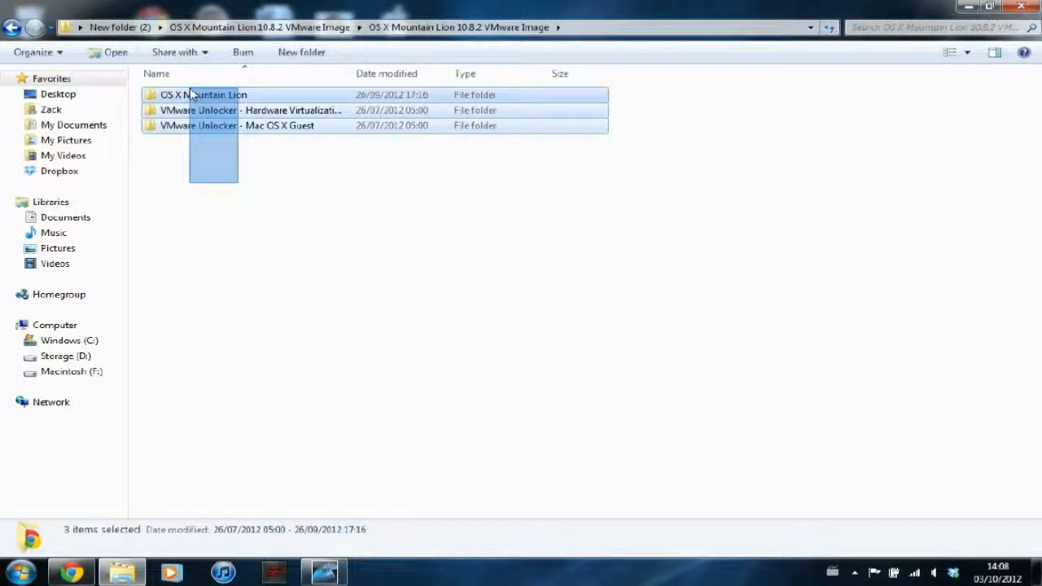
pyautogui.click(225, 168)
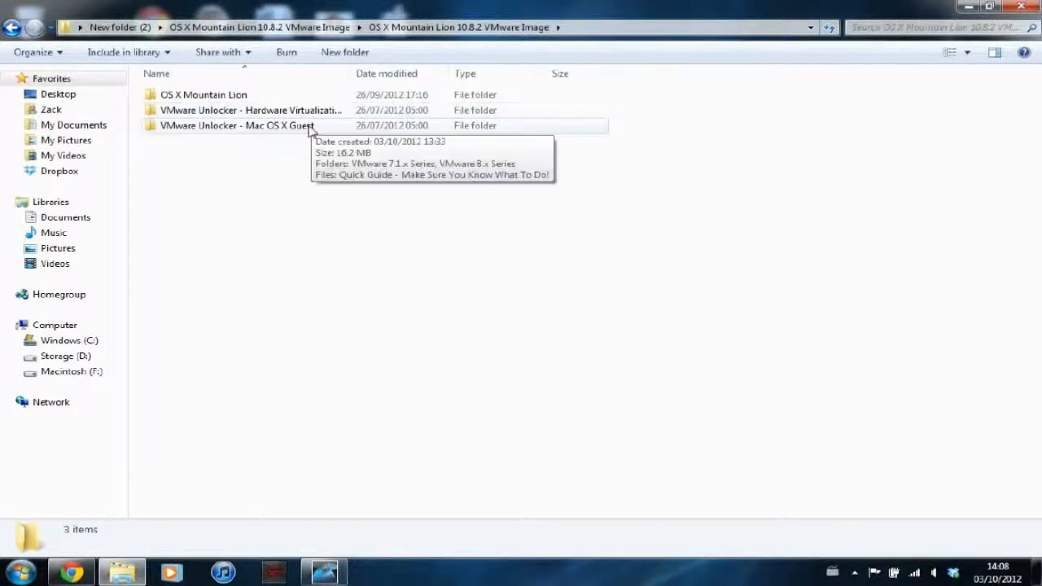
pyautogui.moveTo(354, 73); pyautogui.dragTo(431, 78)
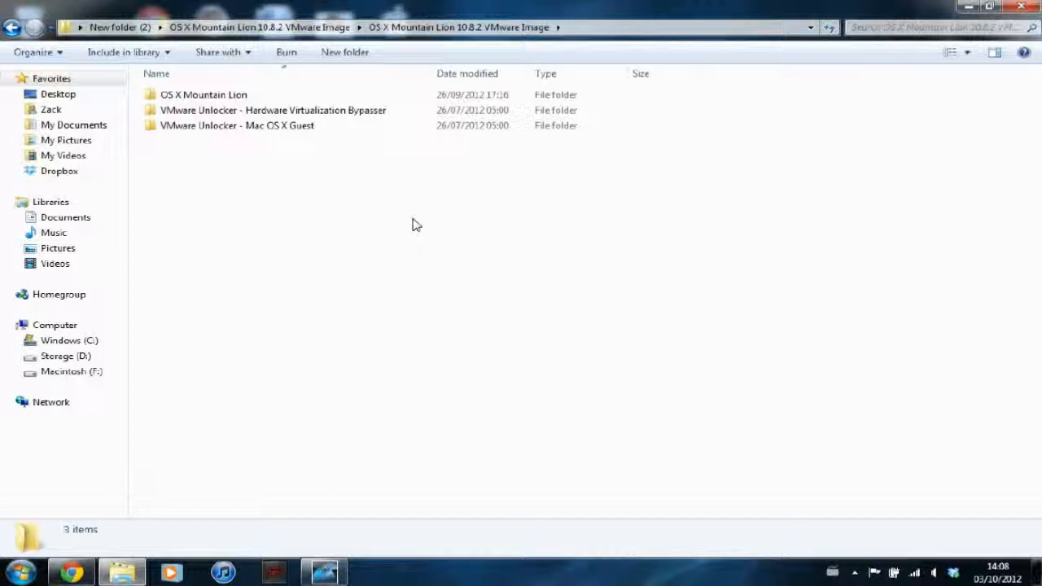
pyautogui.moveTo(407, 220); pyautogui.dragTo(235, 163)
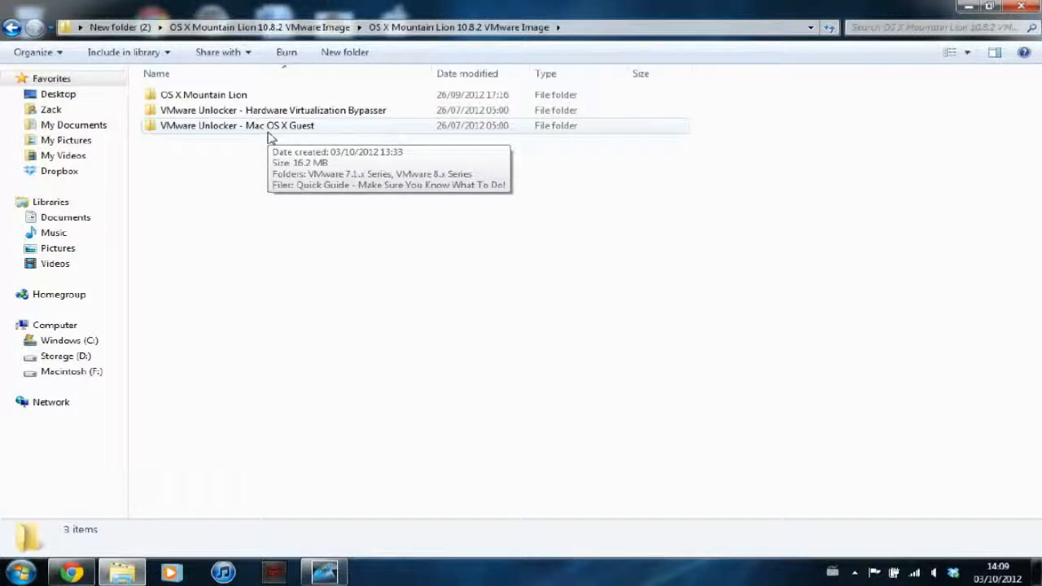
# - Check the contents of the VMware Unlocker - Mac OS X Guest folder and return to its parent folder
pyautogui.doubleClick(269, 130)
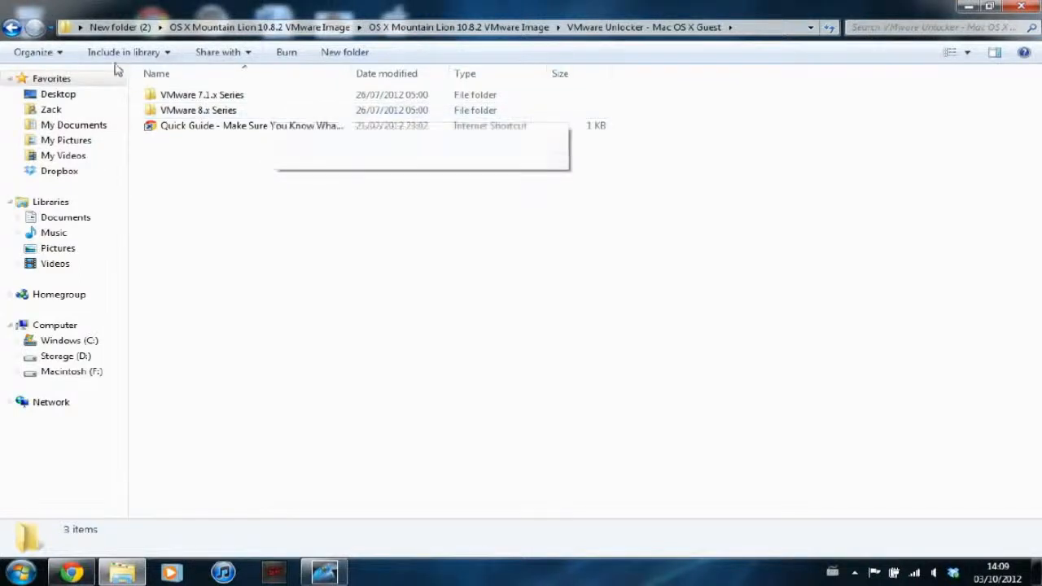
pyautogui.click(11, 27)
pyautogui.click(250, 163)
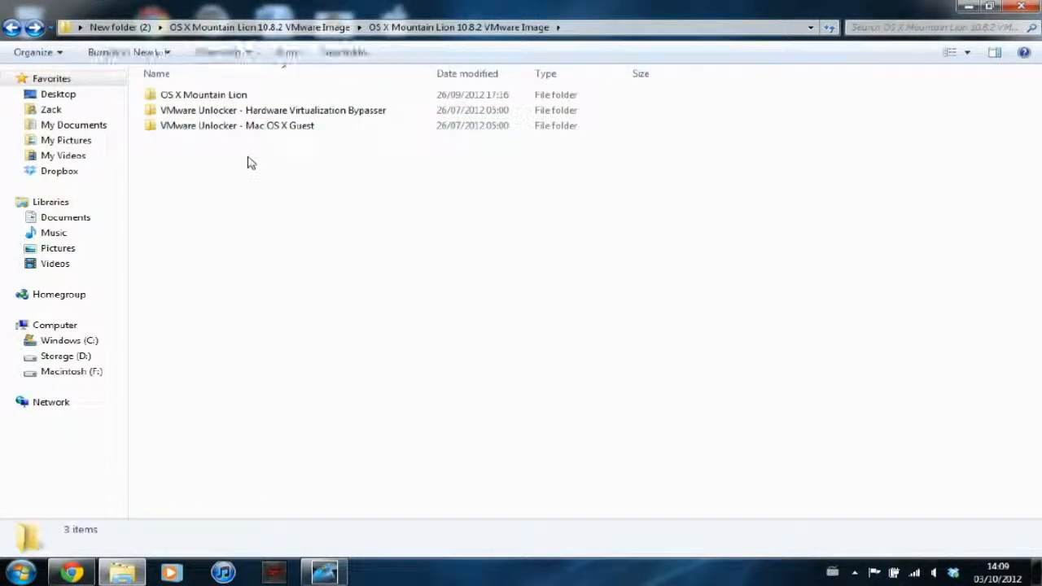
# - Open OS X Mountain Lion.vmx from the OS X Mountain Lion folder in VMware Workstation
pyautogui.click(232, 96)
pyautogui.doubleClick(232, 96)
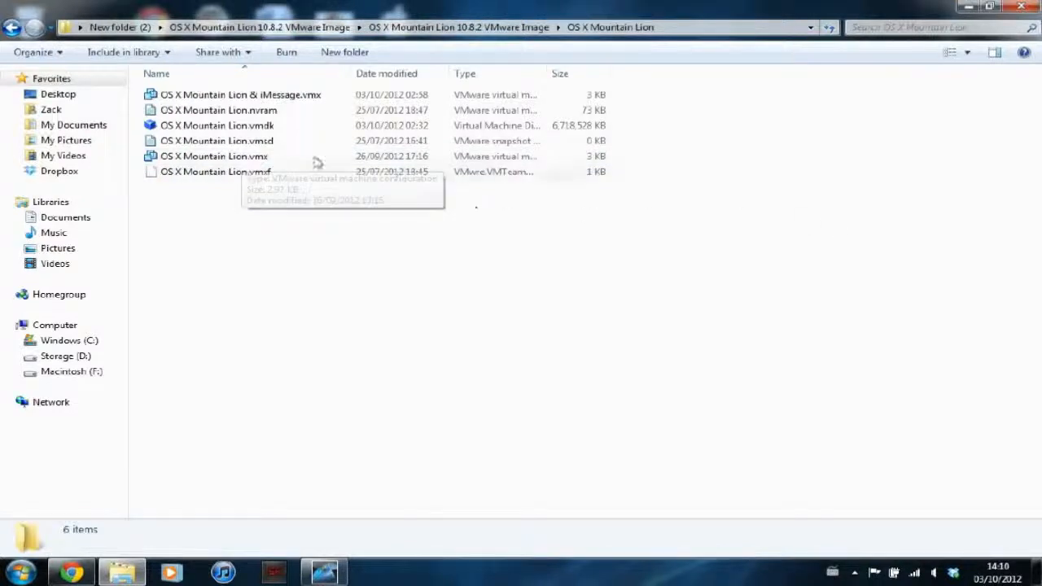
pyautogui.click(236, 158)
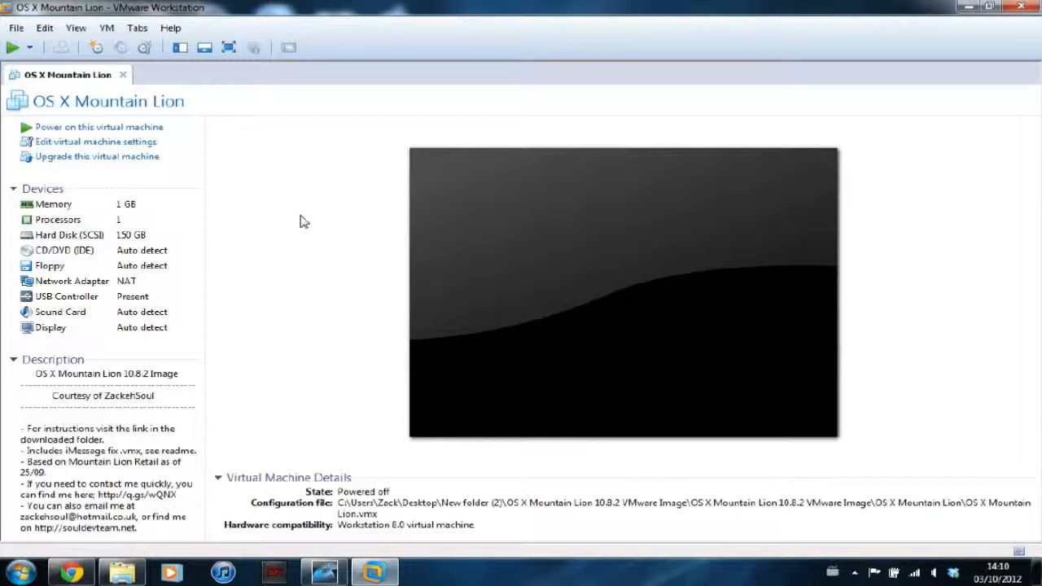
# - Read through the notes in the virtual machine's description
pyautogui.click(31, 417)
pyautogui.moveTo(31, 417); pyautogui.dragTo(167, 527)
pyautogui.click(163, 520)
# - Review the virtual machine's memory allocation and general options, and close its settings
pyautogui.click(108, 148)
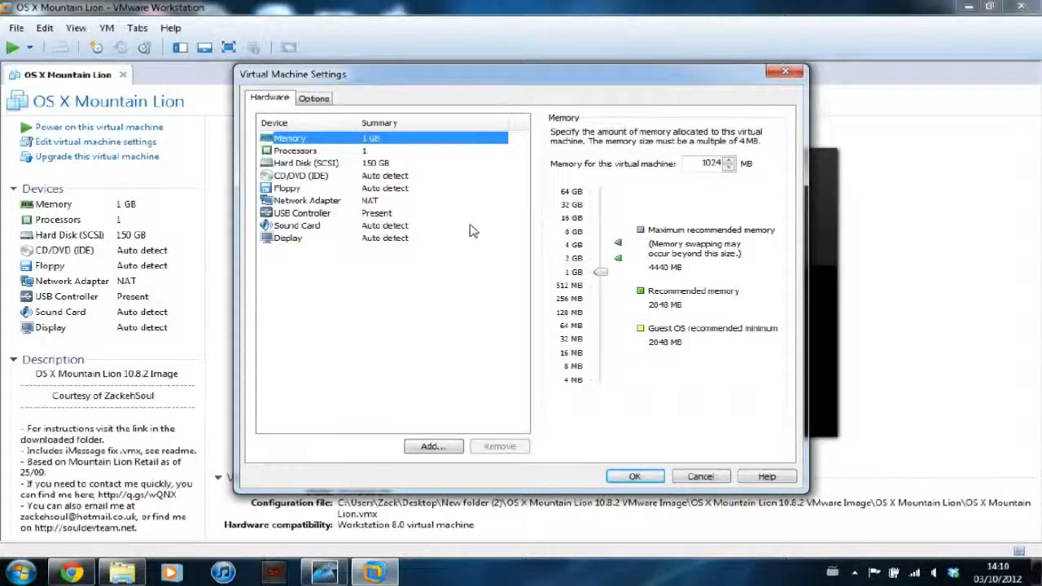
pyautogui.doubleClick(695, 162)
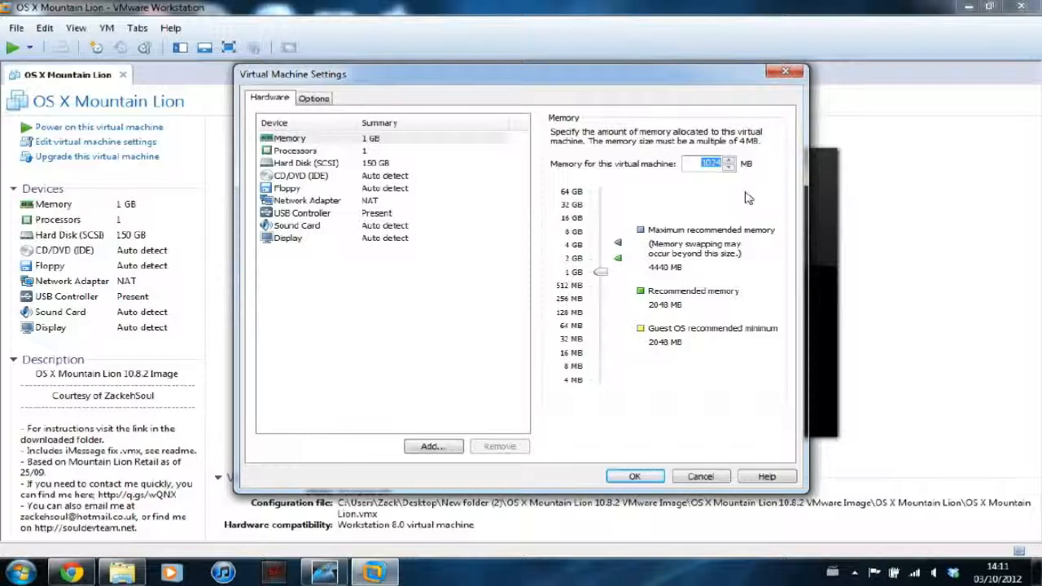
pyautogui.click(695, 165)
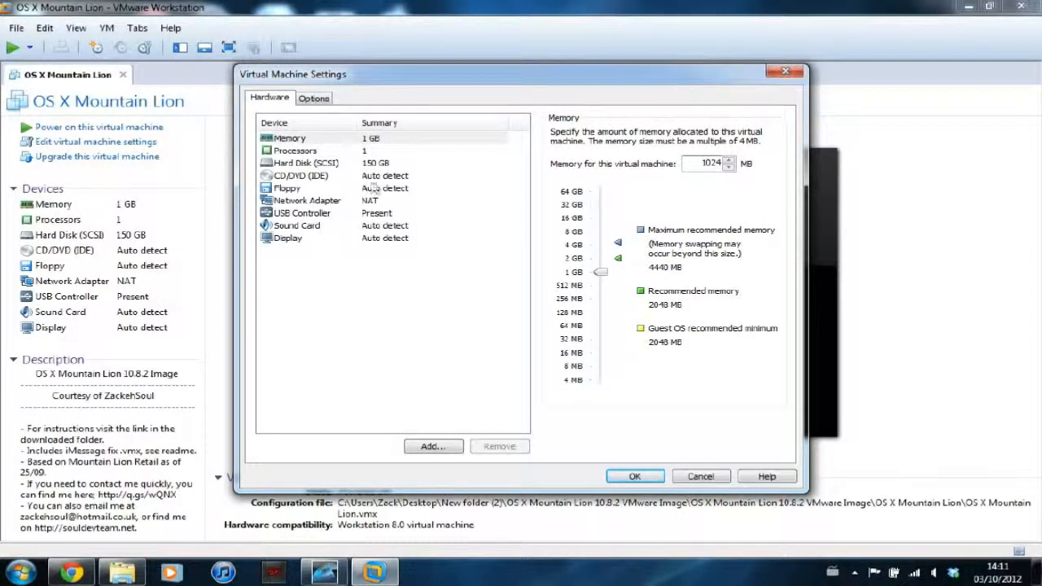
pyautogui.click(312, 100)
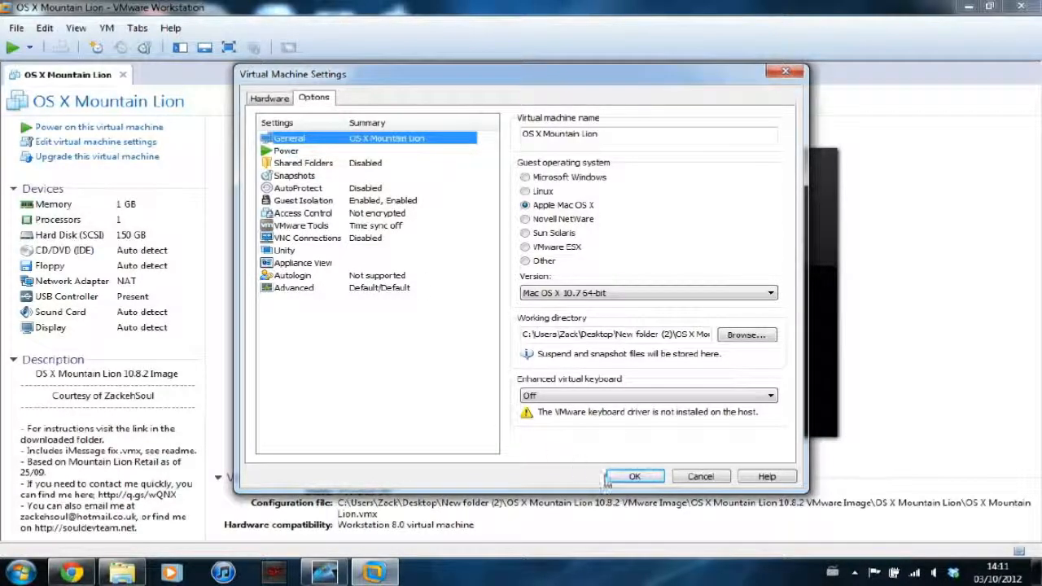
pyautogui.click(634, 477)
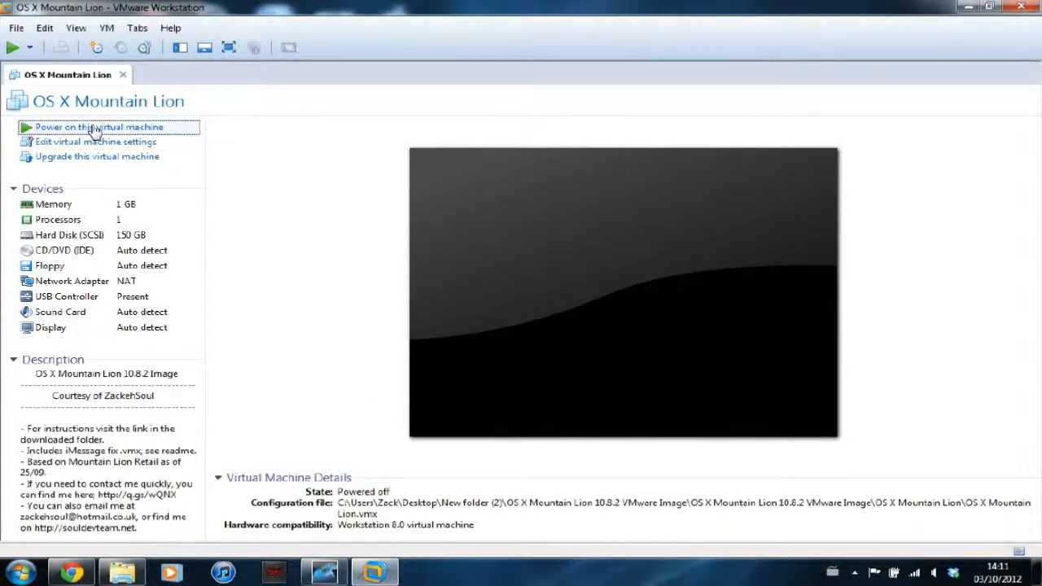
# - Power on the OS X Mountain Lion virtual machine and state that it was copied
pyautogui.click(93, 128)
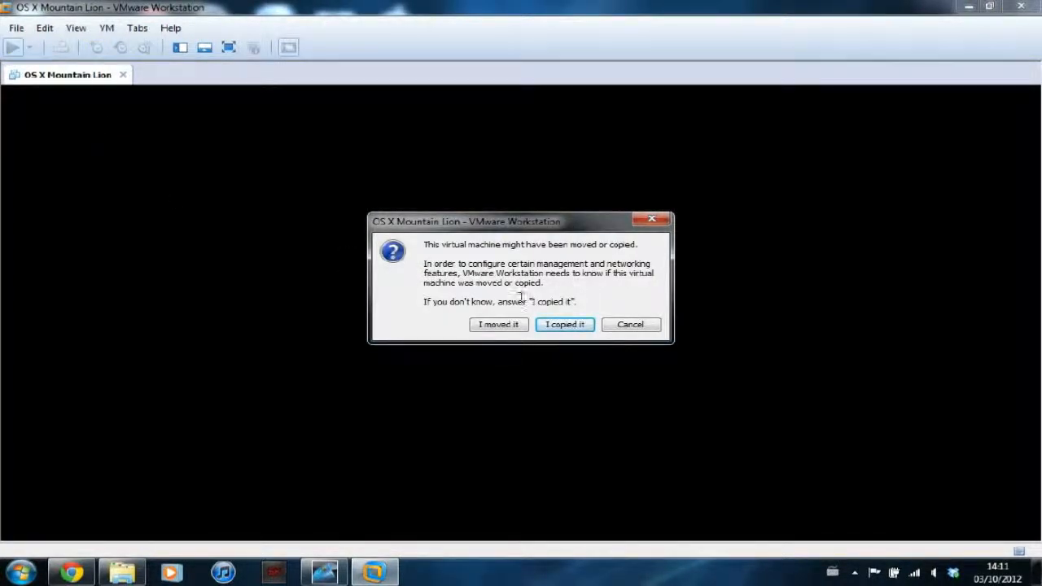
pyautogui.click(554, 322)
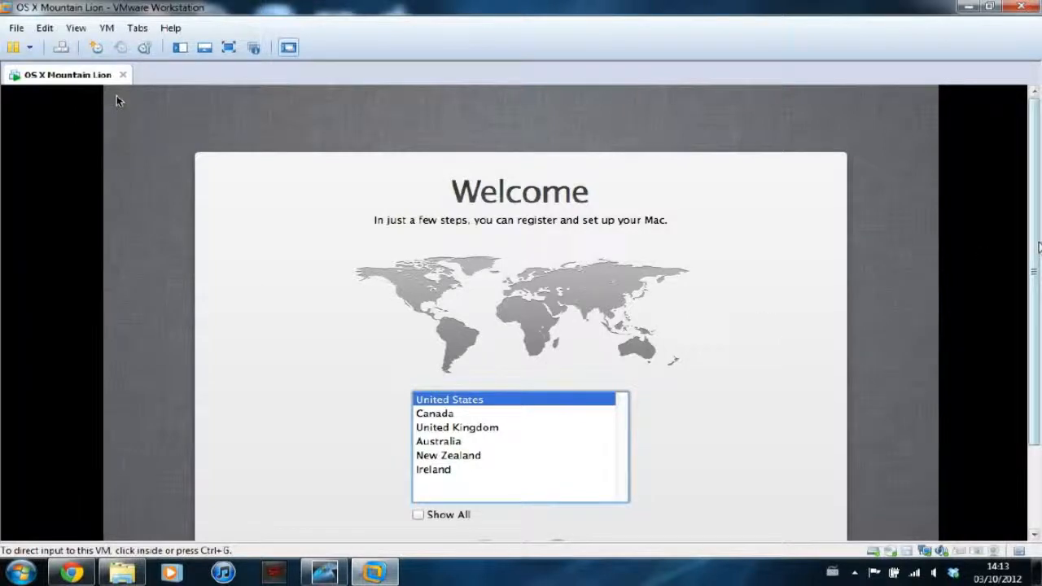
# - Choose United Kingdom as the country in the Mac setup and continue to the information transfer page
pyautogui.moveTo(1032, 255); pyautogui.dragTo(1037, 295)
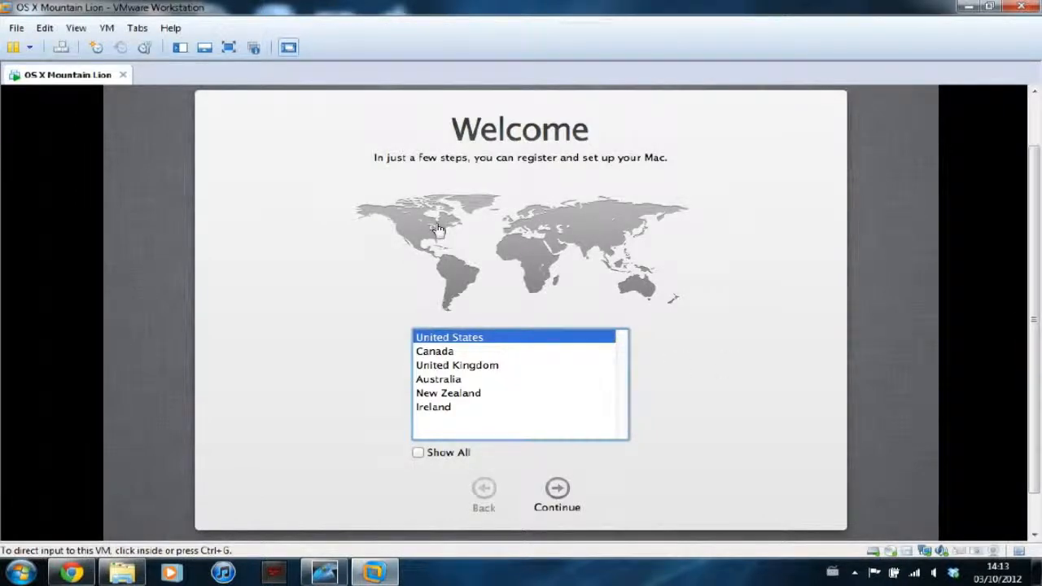
pyautogui.click(472, 366)
pyautogui.click(557, 490)
pyautogui.click(556, 490)
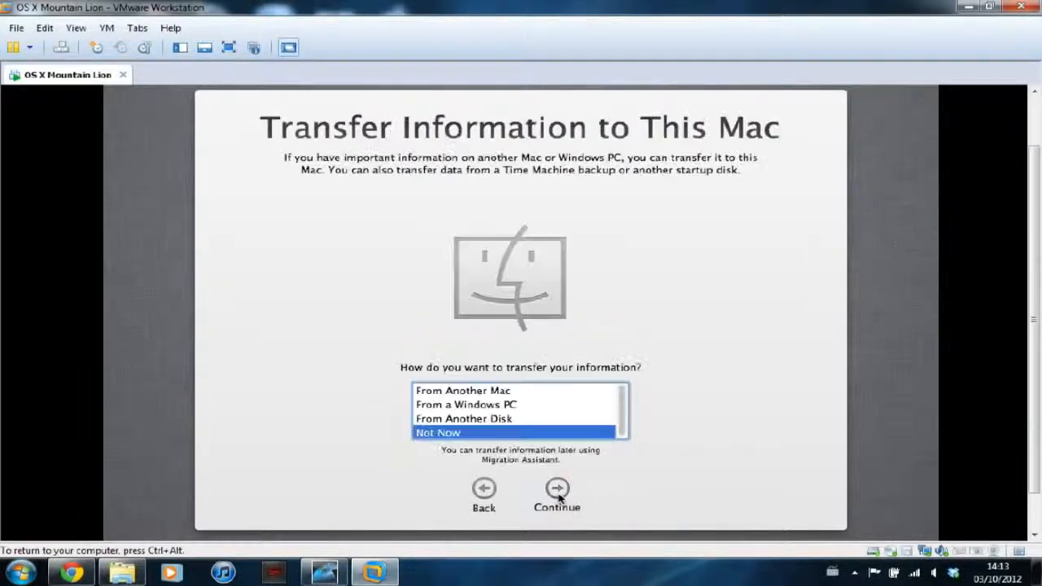
# - Keep Not Now for transferring information and decline the use of Location Services
pyautogui.click(558, 497)
pyautogui.click(557, 489)
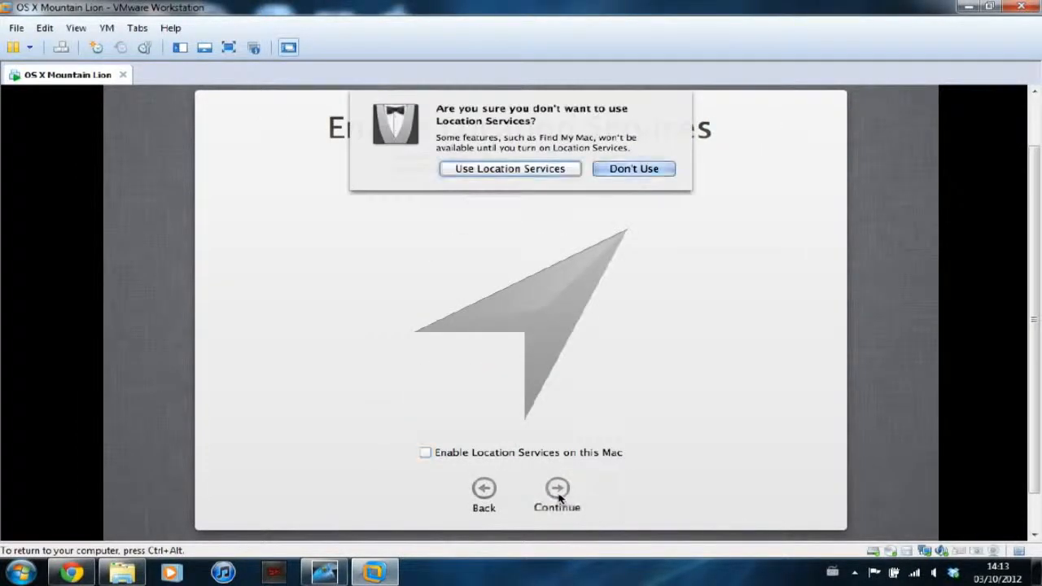
pyautogui.click(657, 173)
# - Skip signing in with an Apple ID and agree to the OS X Software License Agreement
pyautogui.click(750, 488)
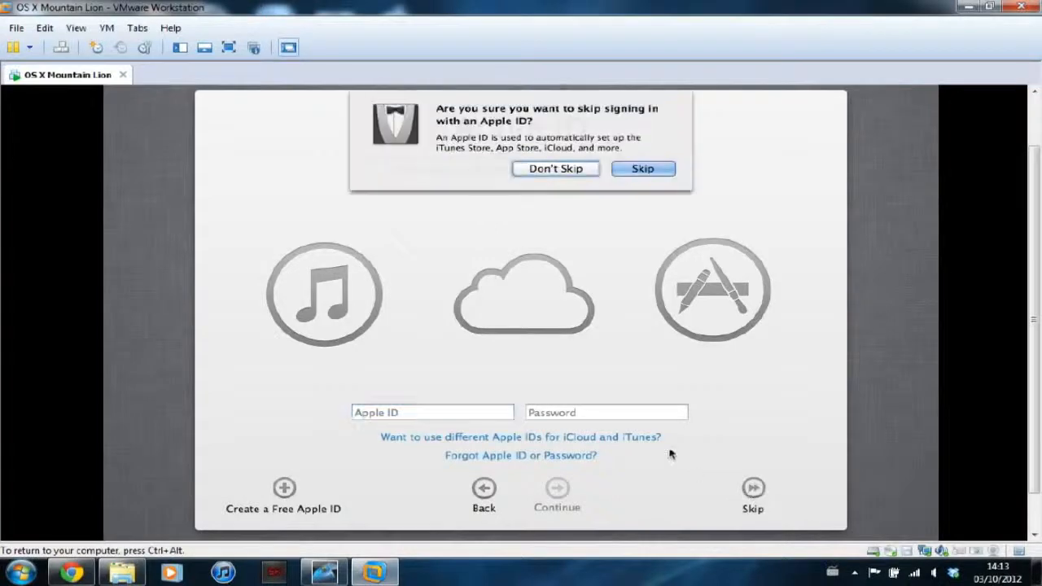
pyautogui.click(642, 169)
pyautogui.click(560, 488)
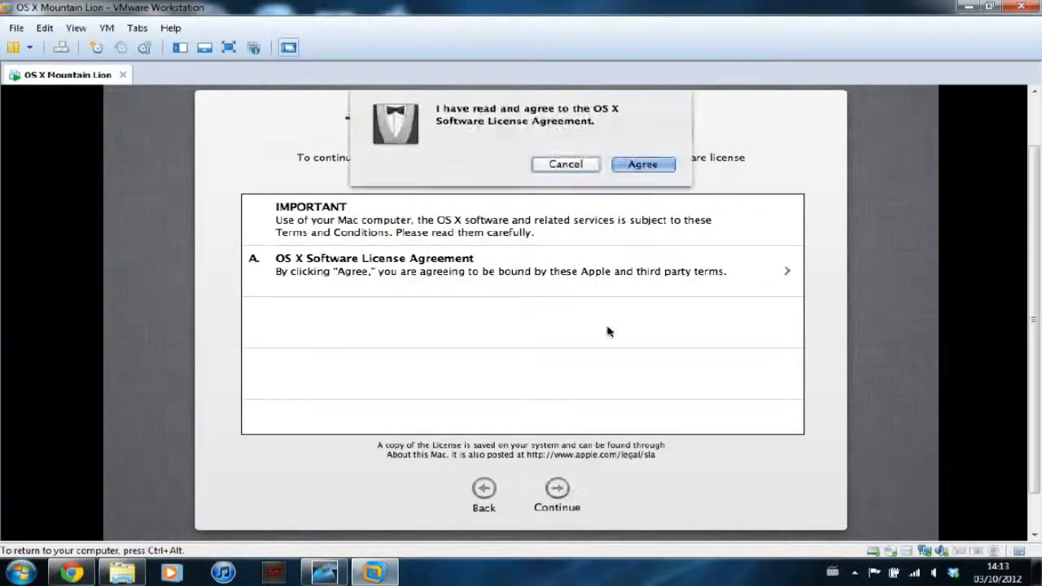
pyautogui.click(641, 165)
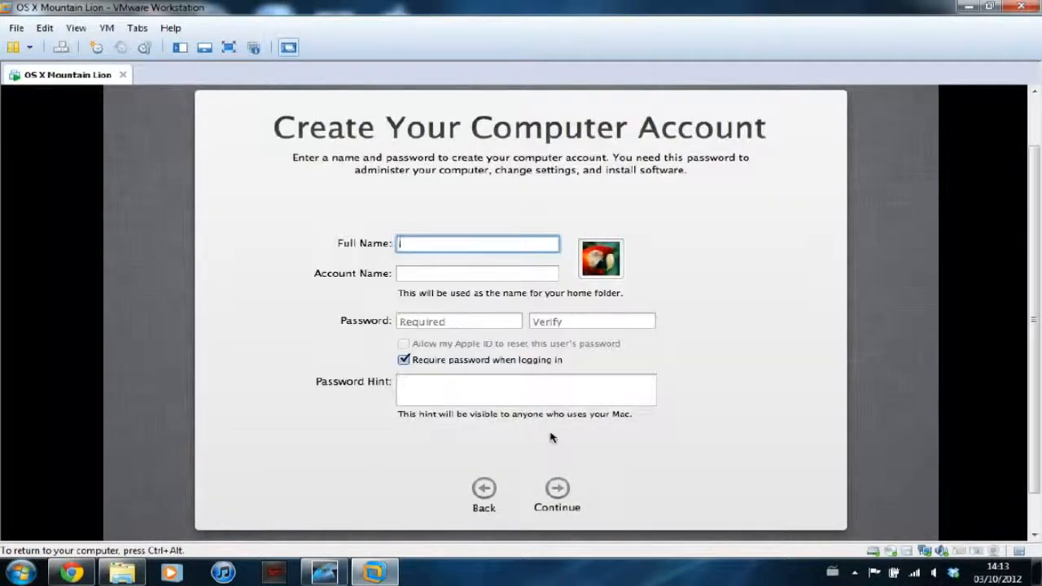
# - Enter the full name and the account name for the new computer account
pyautogui.write('Zack')
pyautogui.press('Tab')
pyautogui.write('Zack')
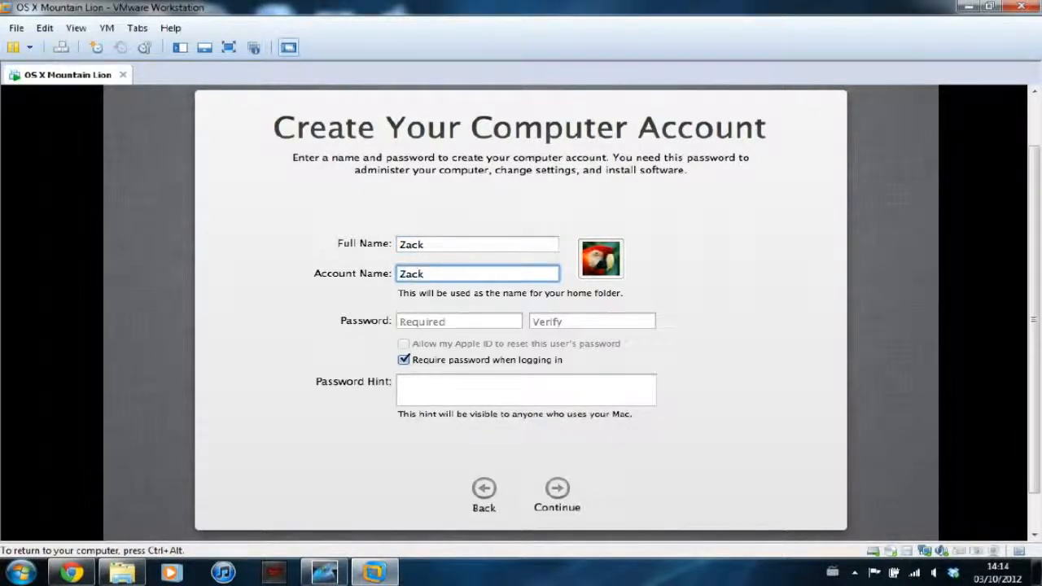
pyautogui.press('Tab')
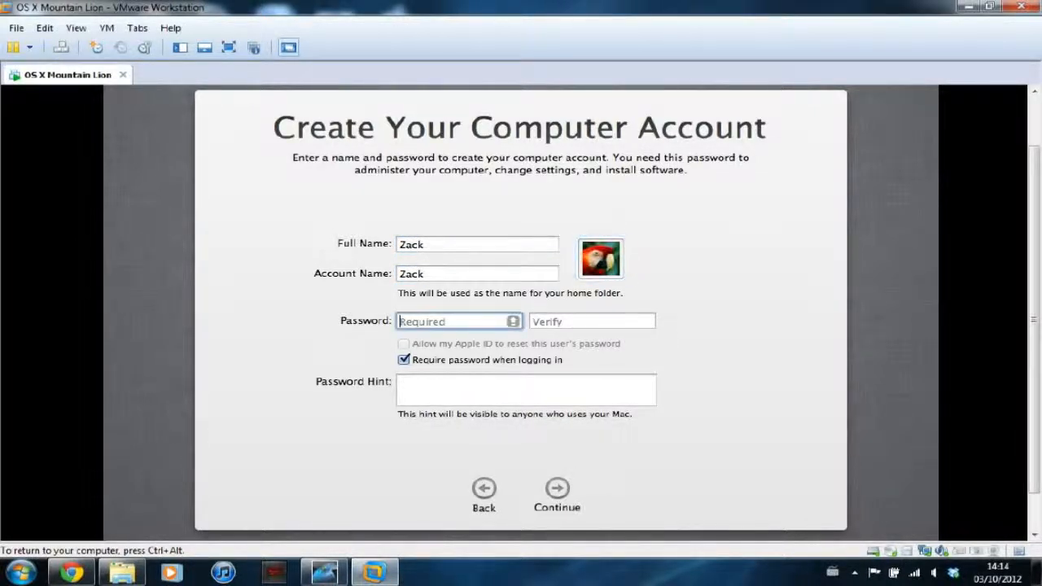
# - Enter and verify the account password, leave the password hint empty, and create the computer account
pyautogui.write('••••••••')
pyautogui.press('Tab')
pyautogui.write('••••')
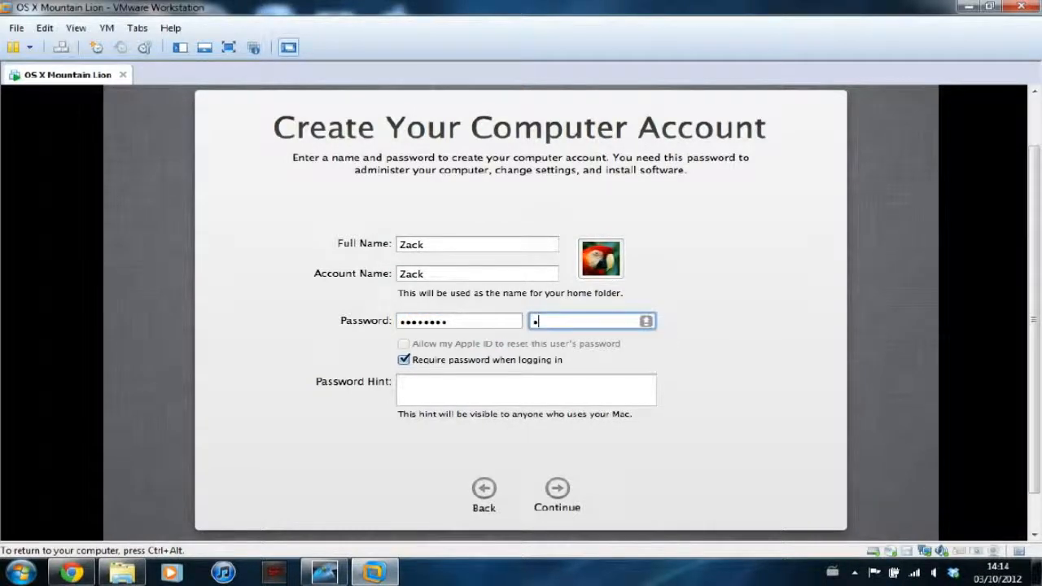
pyautogui.write('••••')
pyautogui.press('Tab')
pyautogui.press('Tab')
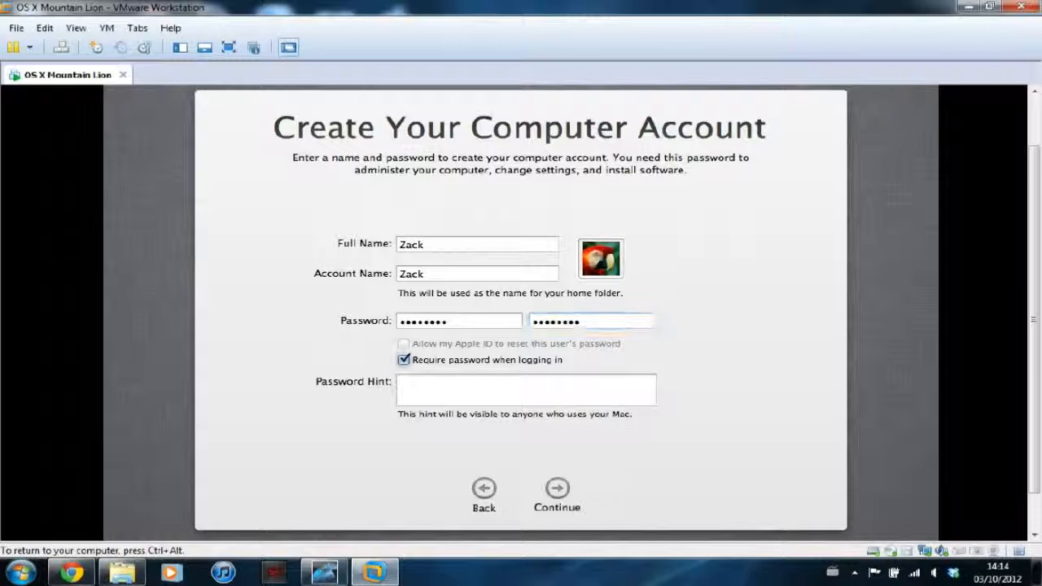
pyautogui.press('Return')
pyautogui.press('Return')
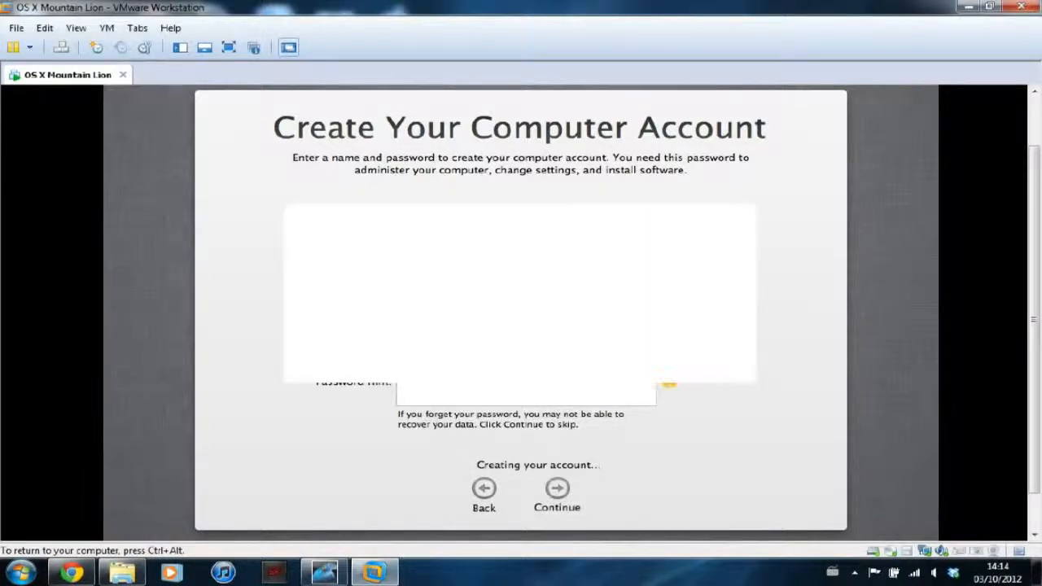
# - Continue to the registration page and skip registering the device with Apple
pyautogui.click(555, 490)
pyautogui.click(750, 489)
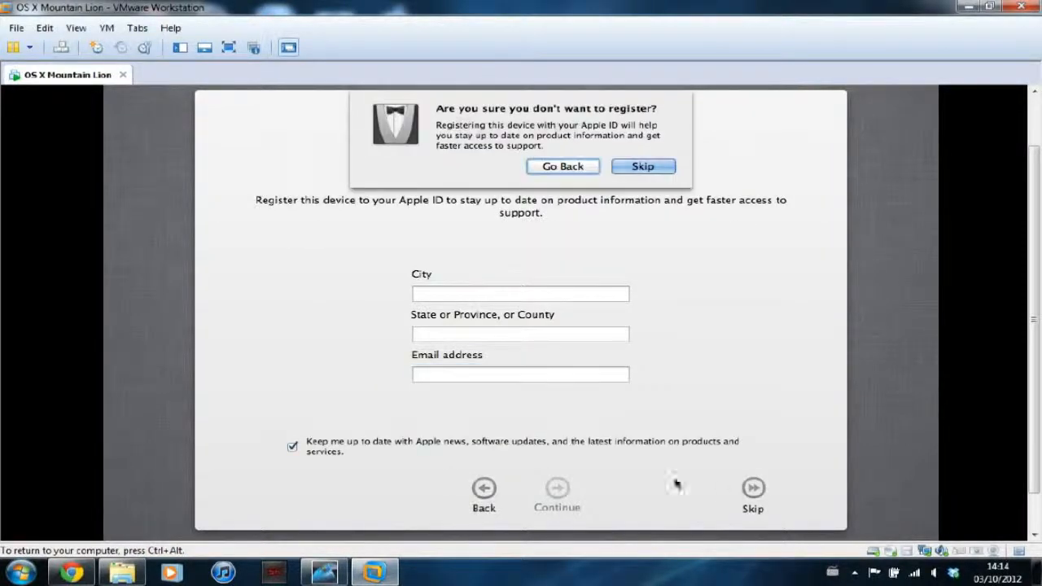
pyautogui.click(640, 166)
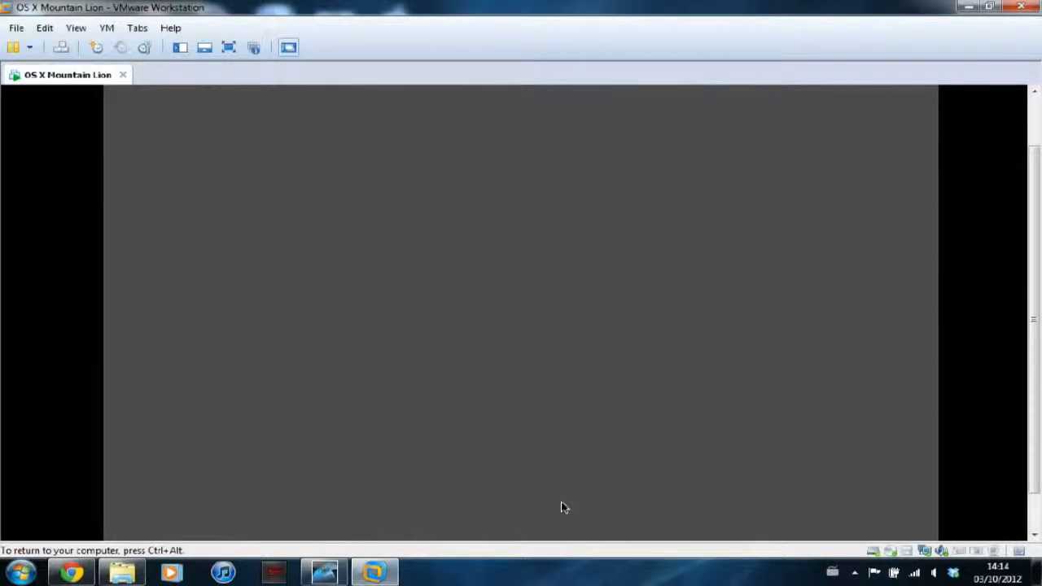
# - Look over the Mac desktop in the virtual machine, from the menu bar to the Dock
pyautogui.hotkey('ctrl', 'alt')
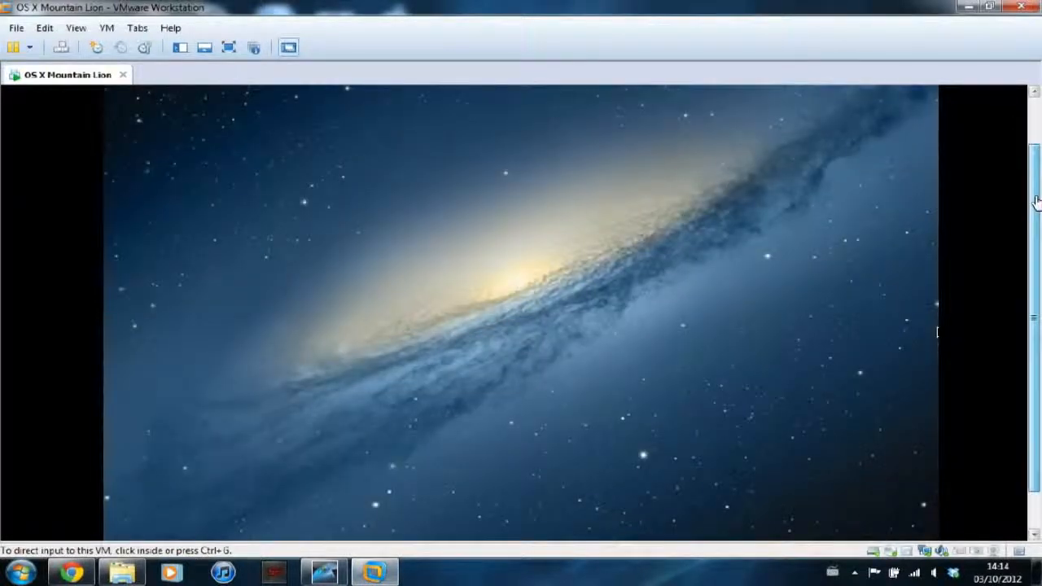
pyautogui.moveTo(1035, 203); pyautogui.dragTo(1032, 153)
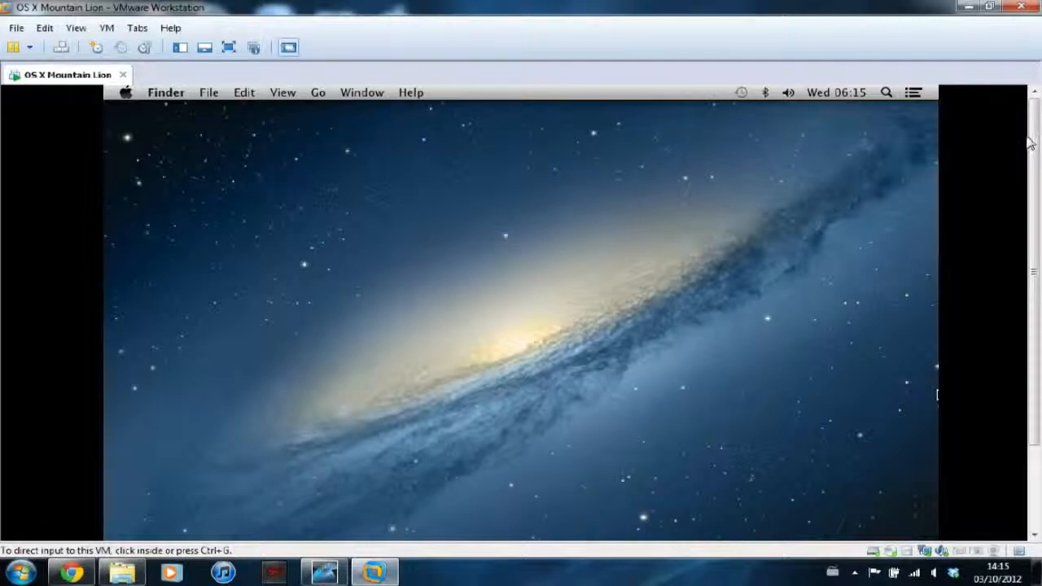
pyautogui.moveTo(1034, 122); pyautogui.dragTo(1034, 219)
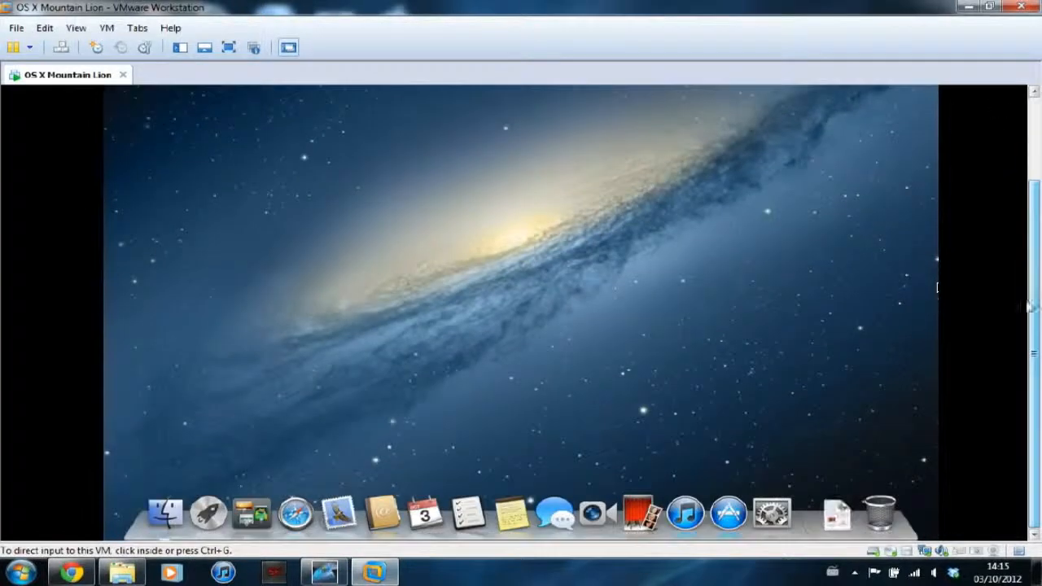
pyautogui.click(866, 410)
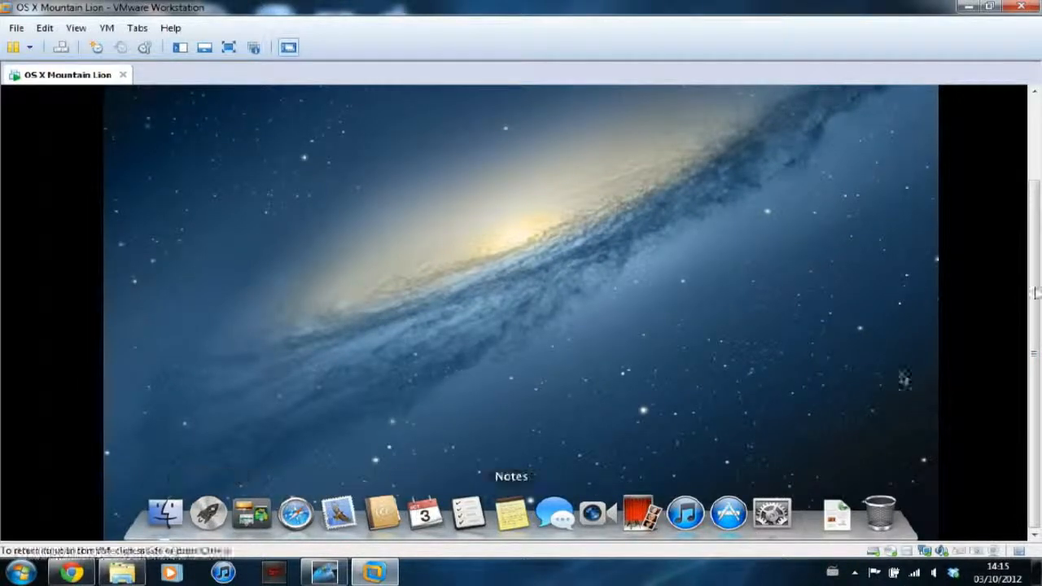
pyautogui.click(1034, 165)
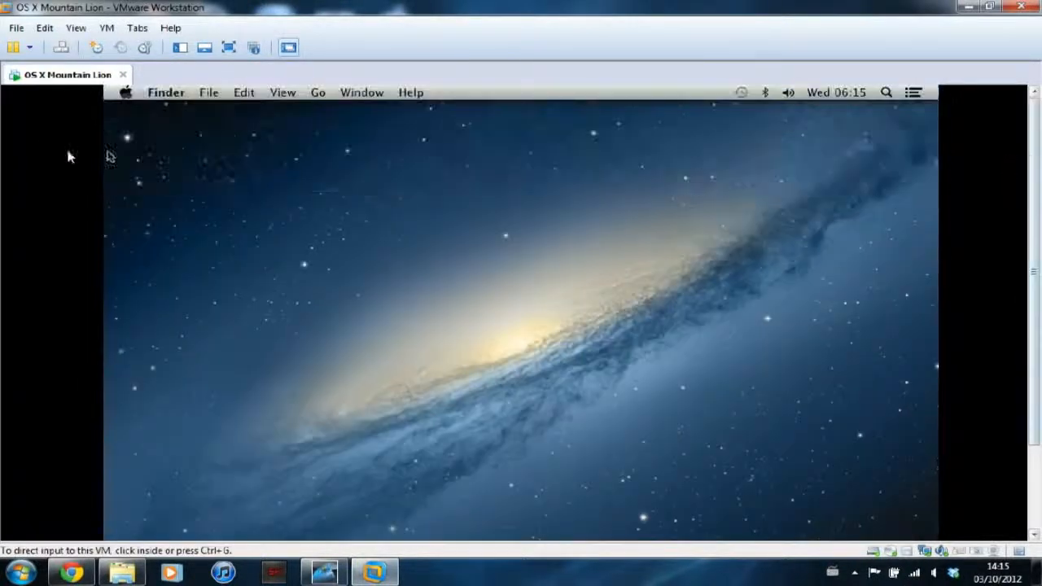
# - Check the OS X version, processor and memory in About This Mac, and close the window
pyautogui.click(126, 93)
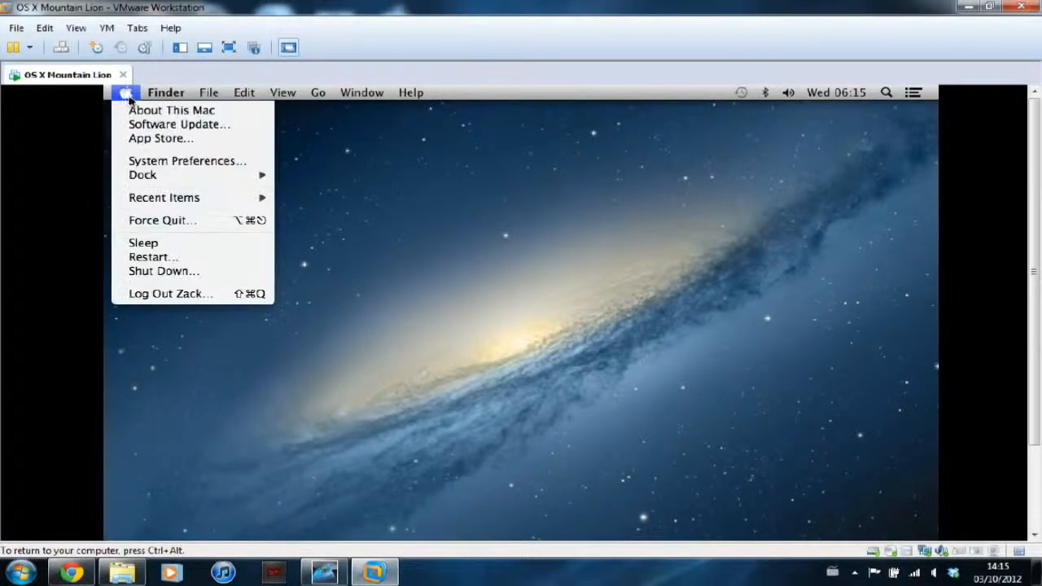
pyautogui.click(140, 110)
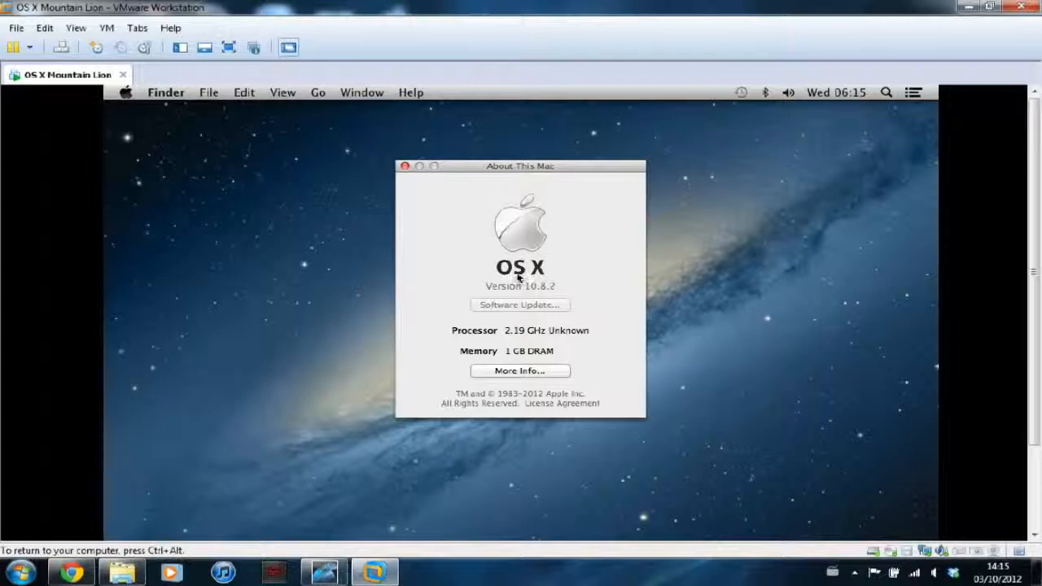
pyautogui.click(404, 167)
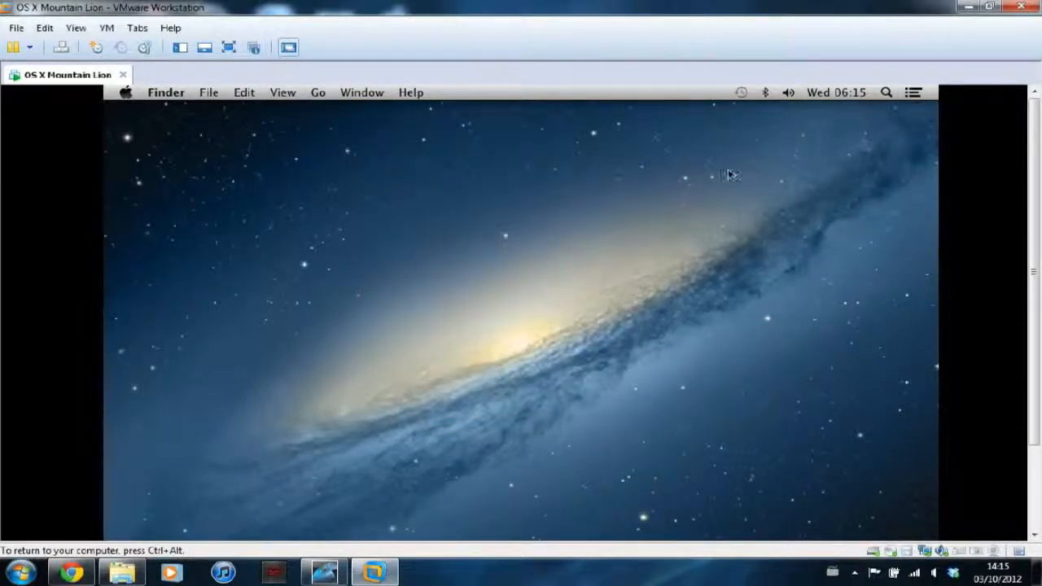
# - Turn up the Windows host volume and test the virtual machine's sound by raising the Mac's output volume
pyautogui.click(948, 572)
pyautogui.click(935, 356)
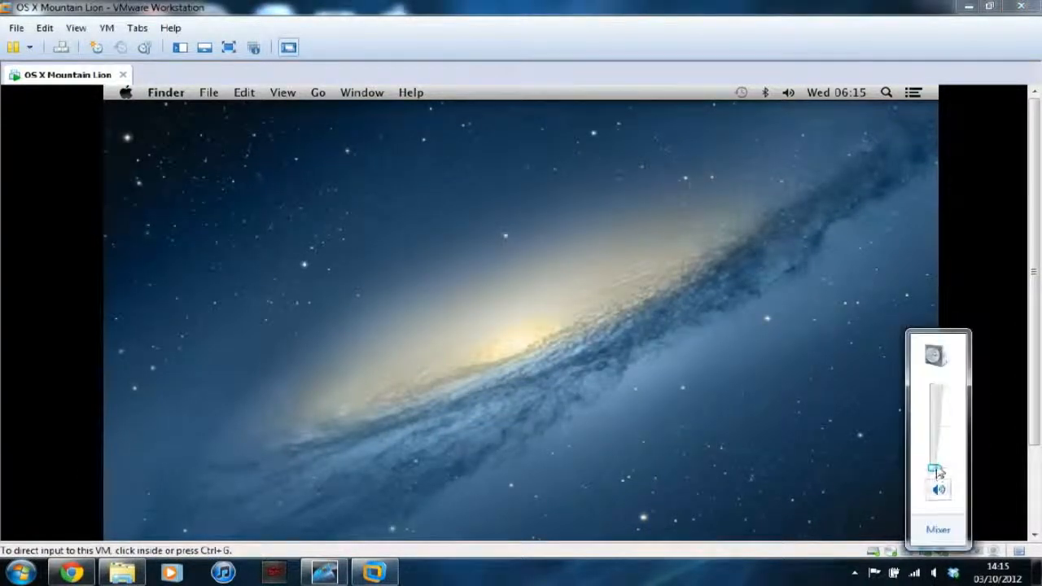
pyautogui.click(787, 173)
pyautogui.click(788, 92)
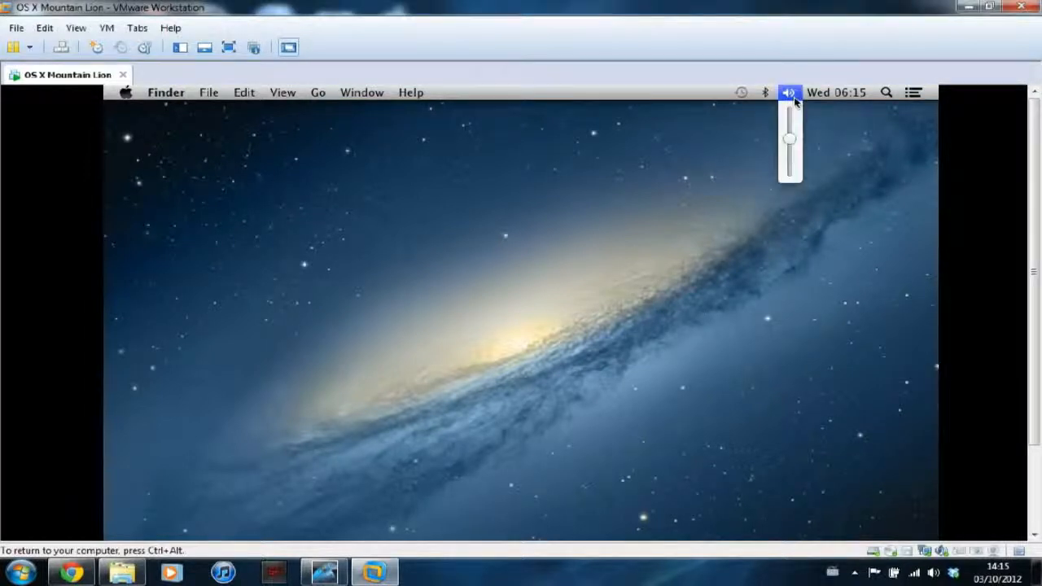
pyautogui.moveTo(789, 138); pyautogui.dragTo(789, 173)
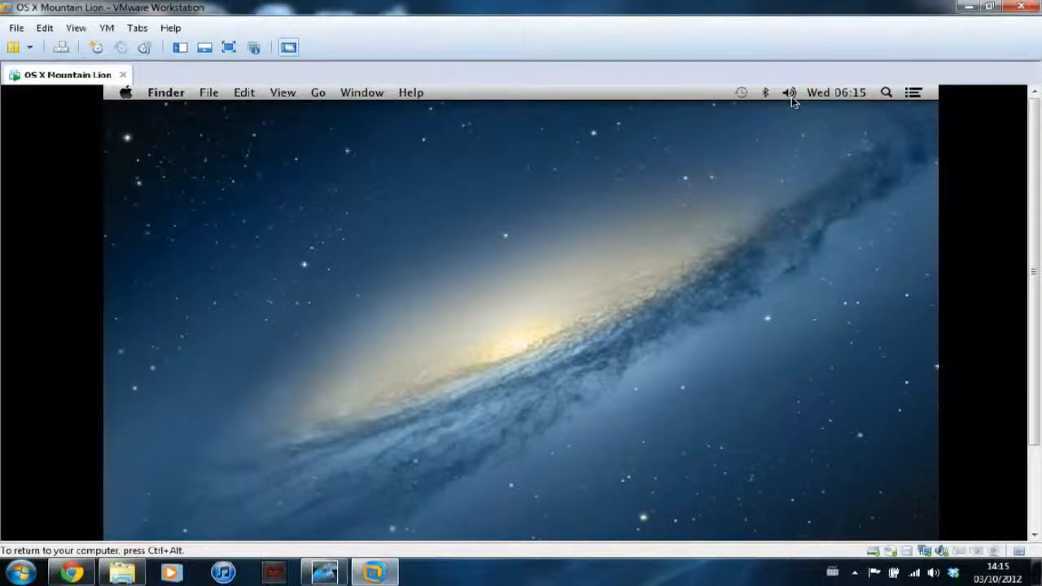
pyautogui.click(789, 92)
pyautogui.moveTo(788, 120)
pyautogui.mouseDown()
pyautogui.moveTo(790, 149)
pyautogui.moveTo(790, 93)
pyautogui.moveTo(789, 124)
pyautogui.mouseUp()
pyautogui.click(788, 95)
pyautogui.click(789, 95)
pyautogui.click(790, 95)
pyautogui.click(790, 95)
# - Turn the Windows host volume down to a low level and dismiss its volume control
pyautogui.click(933, 572)
pyautogui.moveTo(933, 412); pyautogui.dragTo(935, 471)
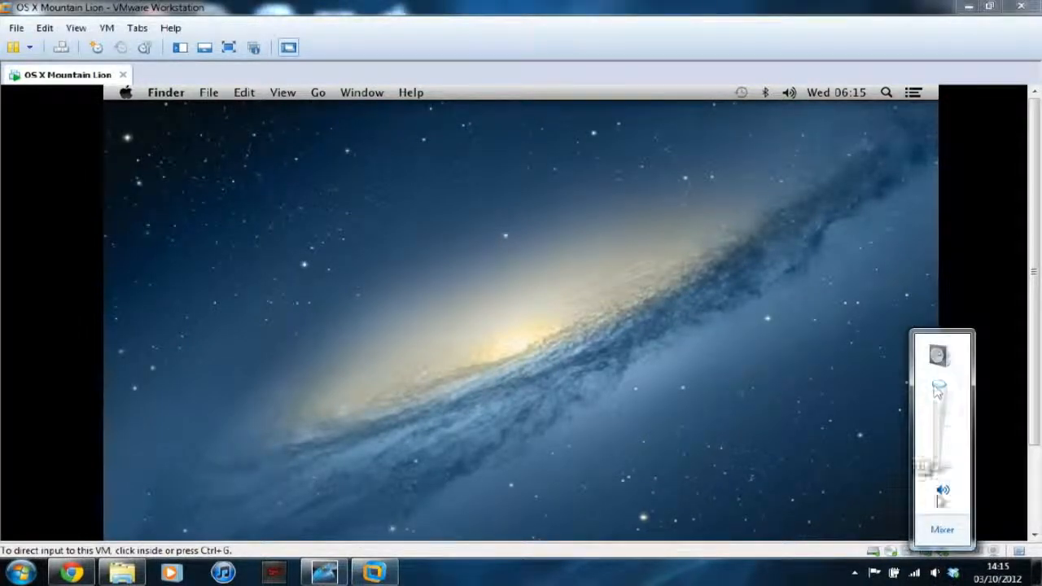
pyautogui.click(1004, 330)
pyautogui.scroll(-3, 1023, 468)
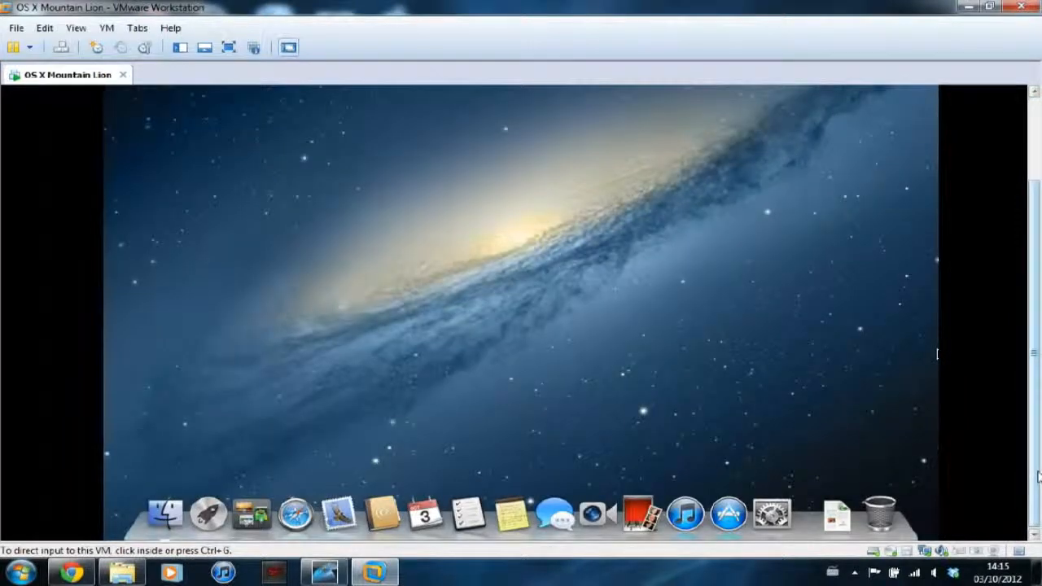
pyautogui.click(833, 448)
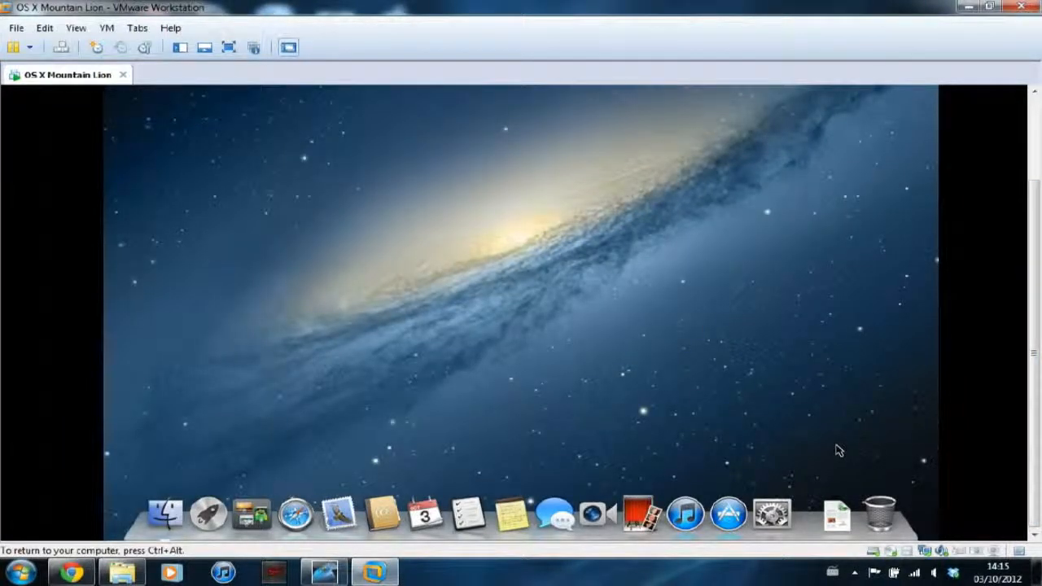
pyautogui.hotkey('ctrl', 'alt')
pyautogui.scroll(3, 1037, 137)
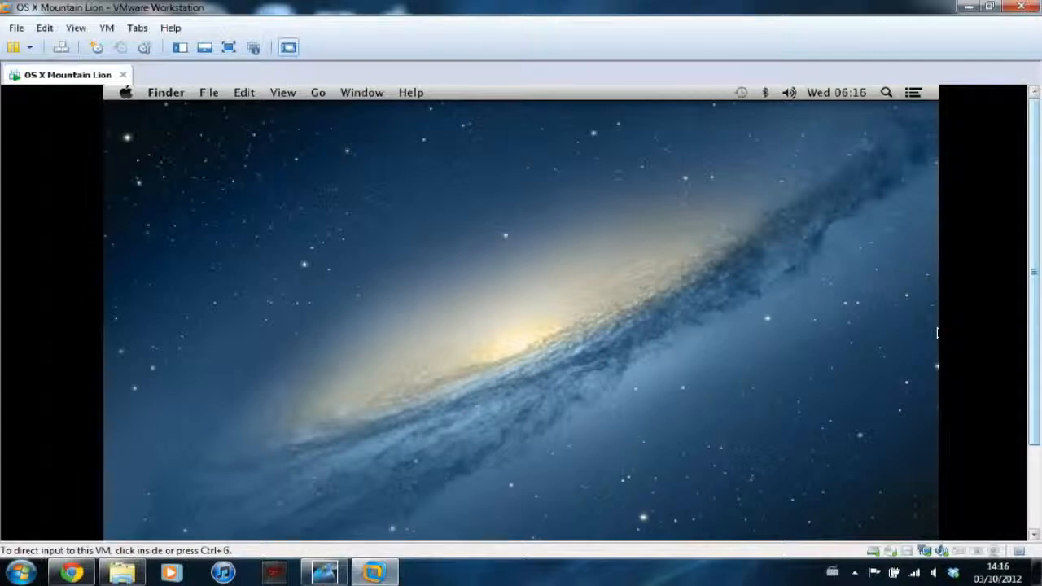
pyautogui.click(900, 182)
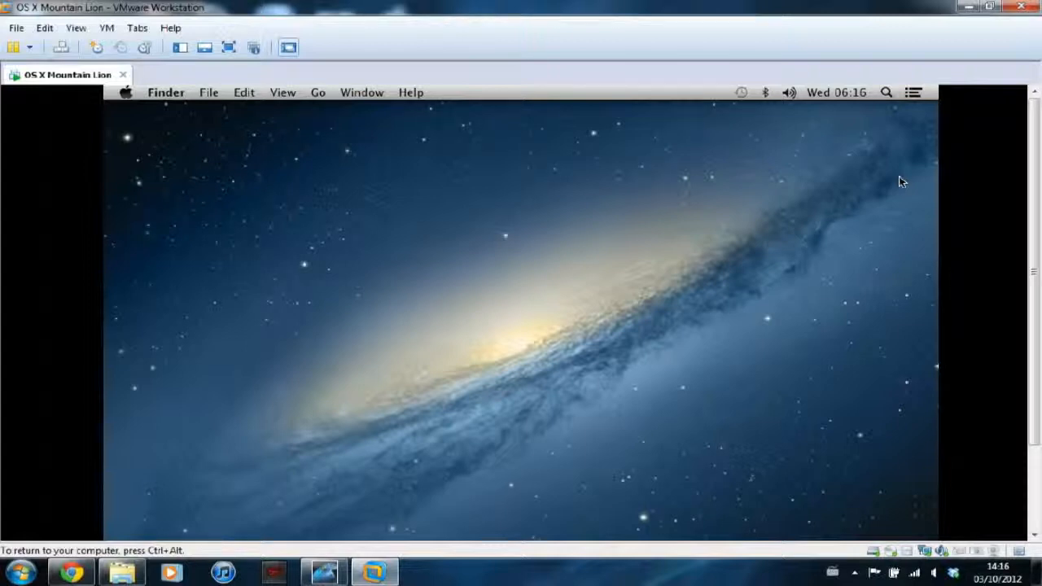
pyautogui.hotkey('ctrl', 'alt')
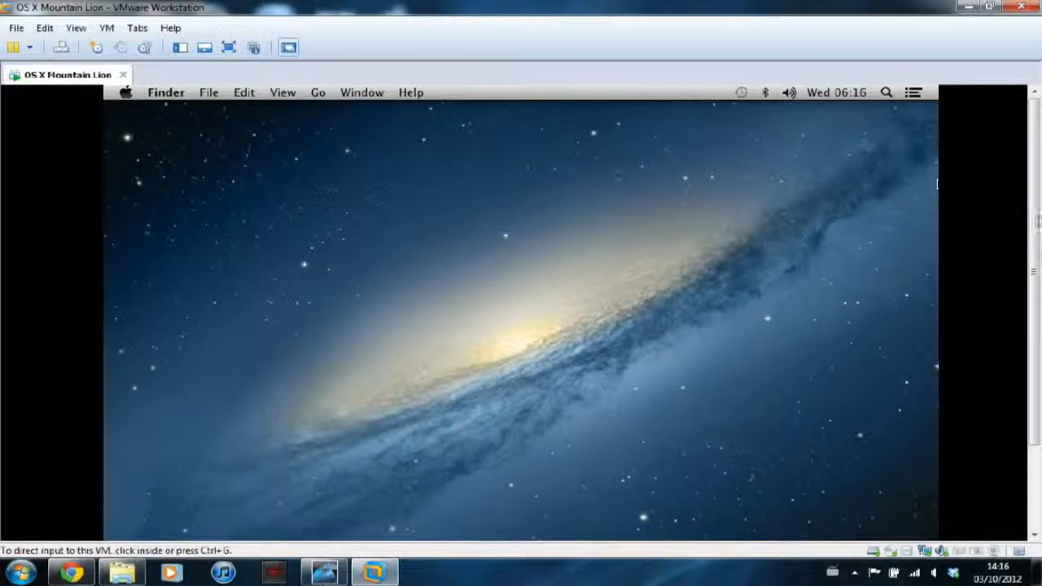
pyautogui.moveTo(1034, 223); pyautogui.dragTo(1033, 351)
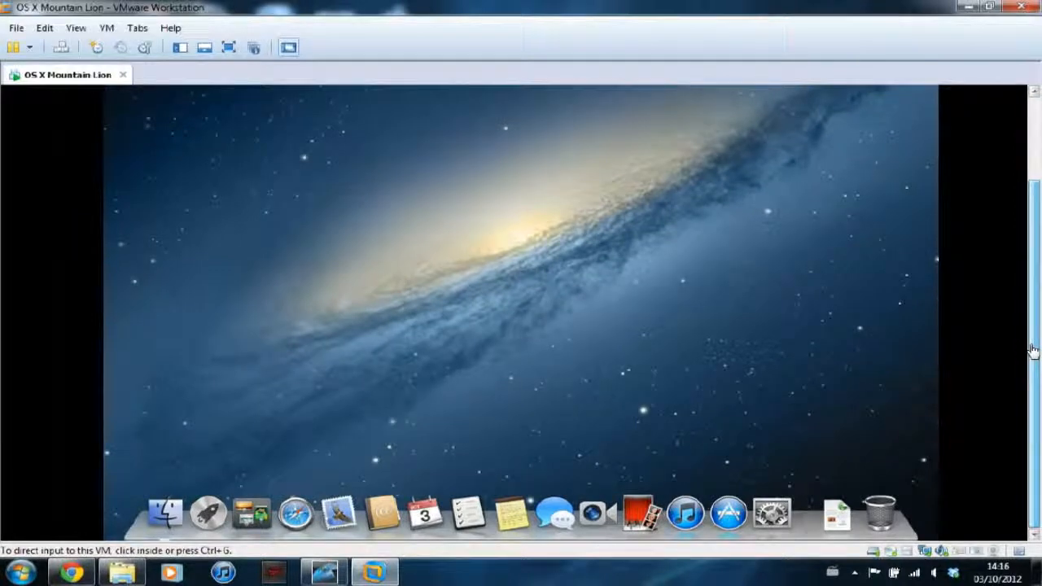
pyautogui.moveTo(1032, 350); pyautogui.dragTo(1027, 187)
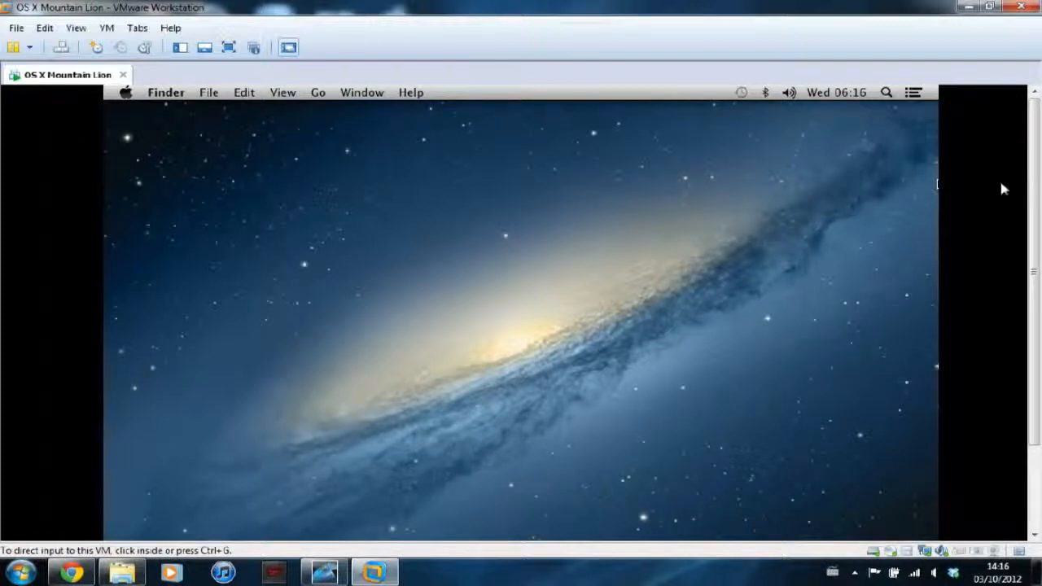
pyautogui.click(540, 267)
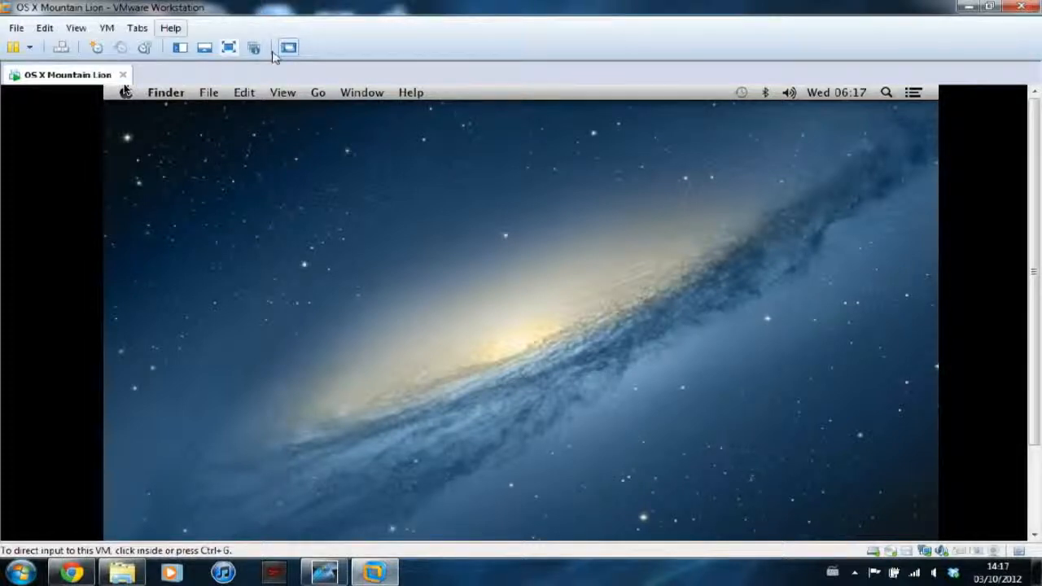
pyautogui.click(340, 174)
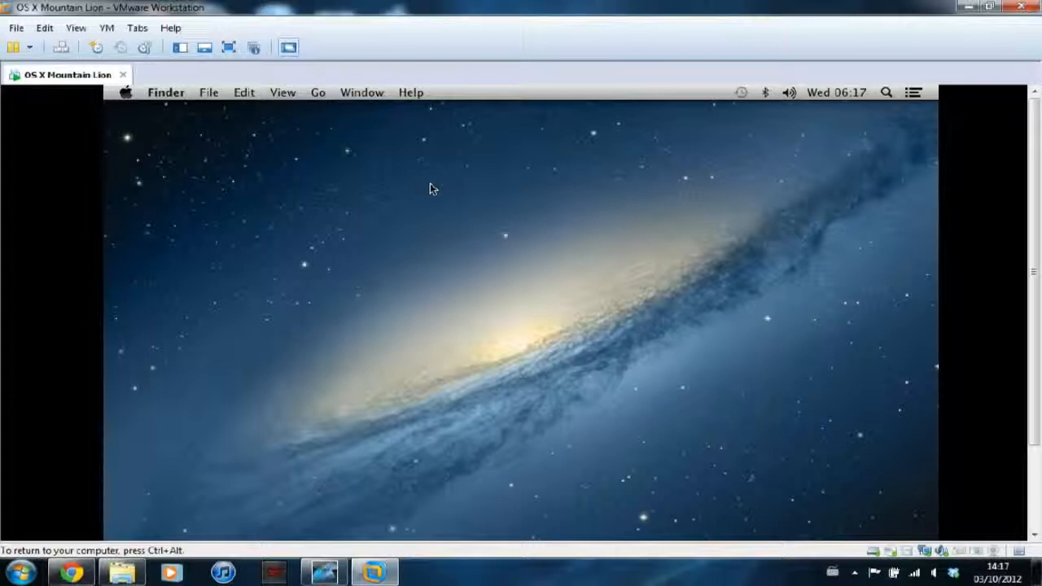
pyautogui.hotkey('ctrl', 'alt')
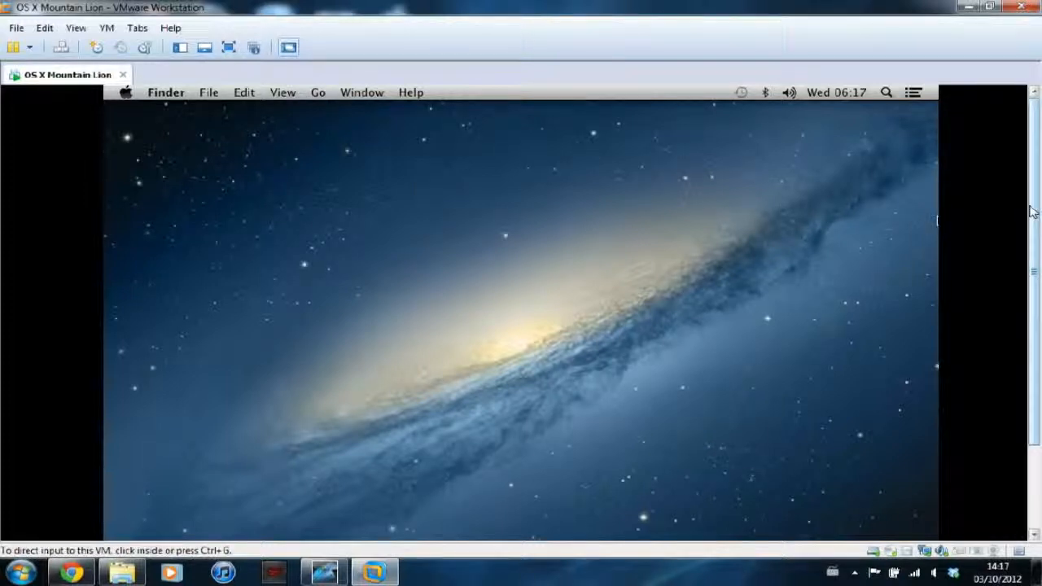
pyautogui.click(987, 207)
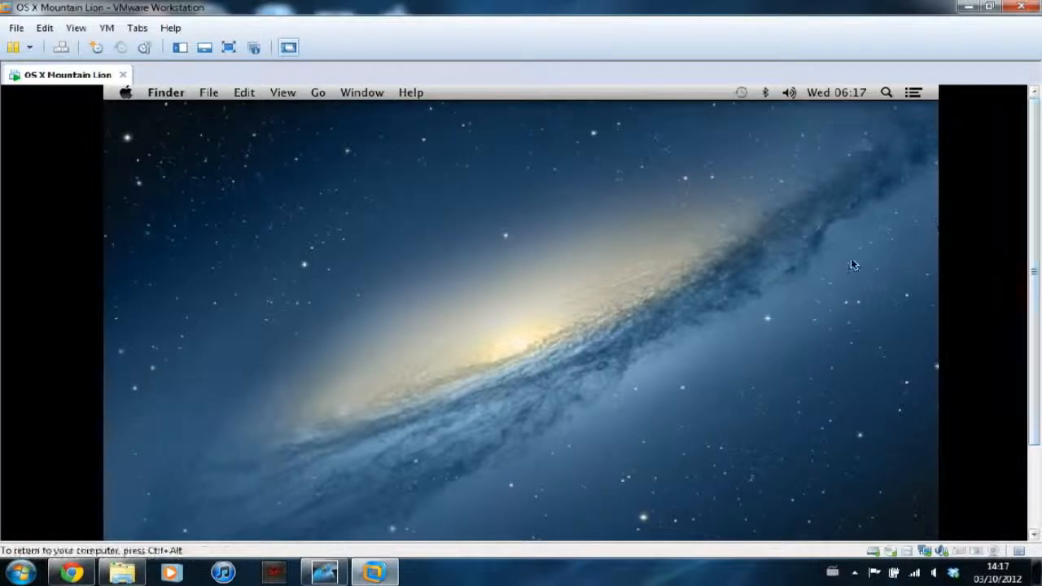
# - Open the Mac's Notification Center, look through it for notifications, and close it again
pyautogui.click(913, 93)
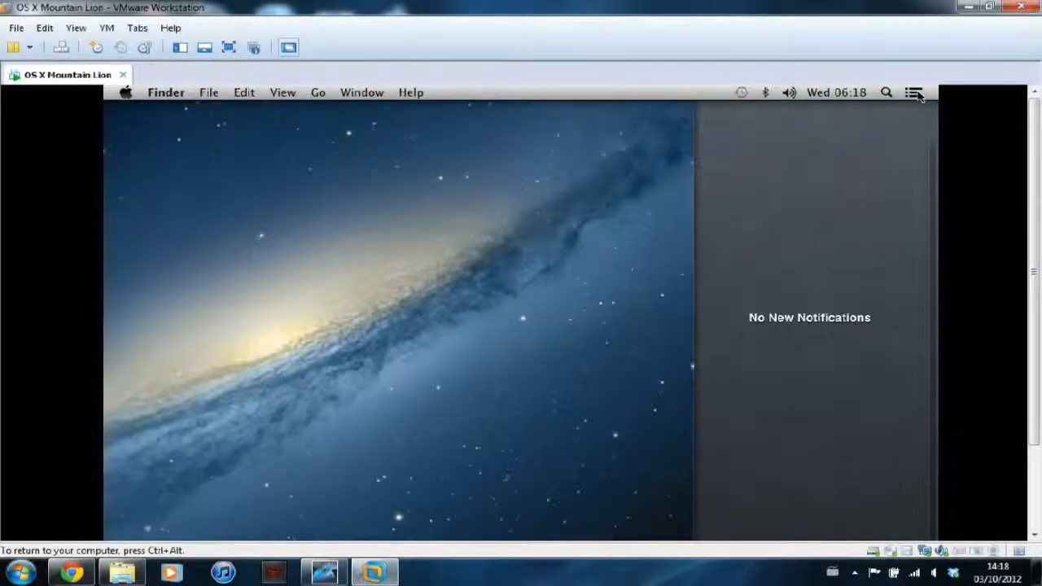
pyautogui.click(913, 92)
pyautogui.click(913, 93)
pyautogui.scroll(3, 933, 236)
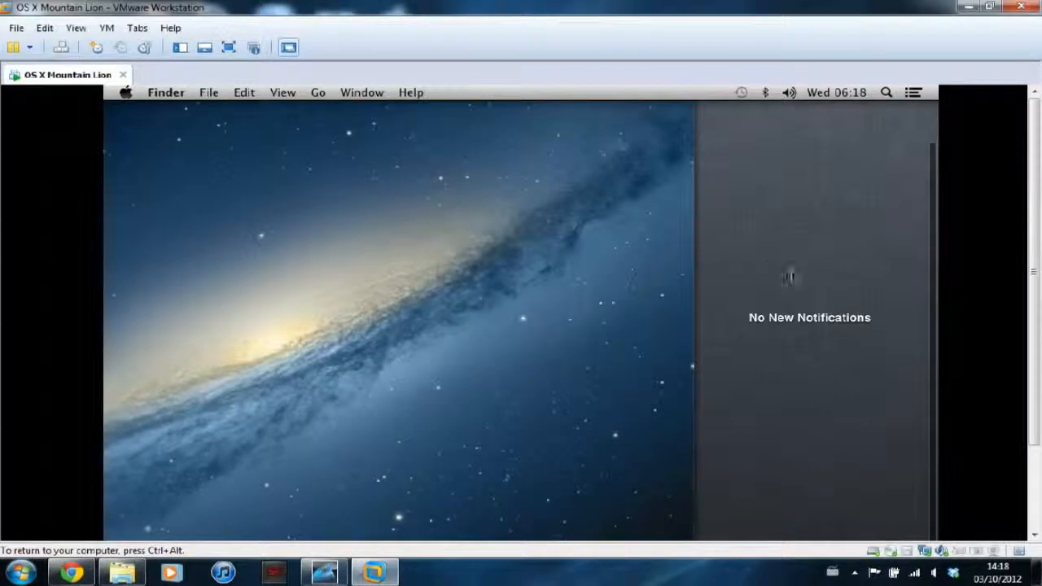
pyautogui.click(913, 93)
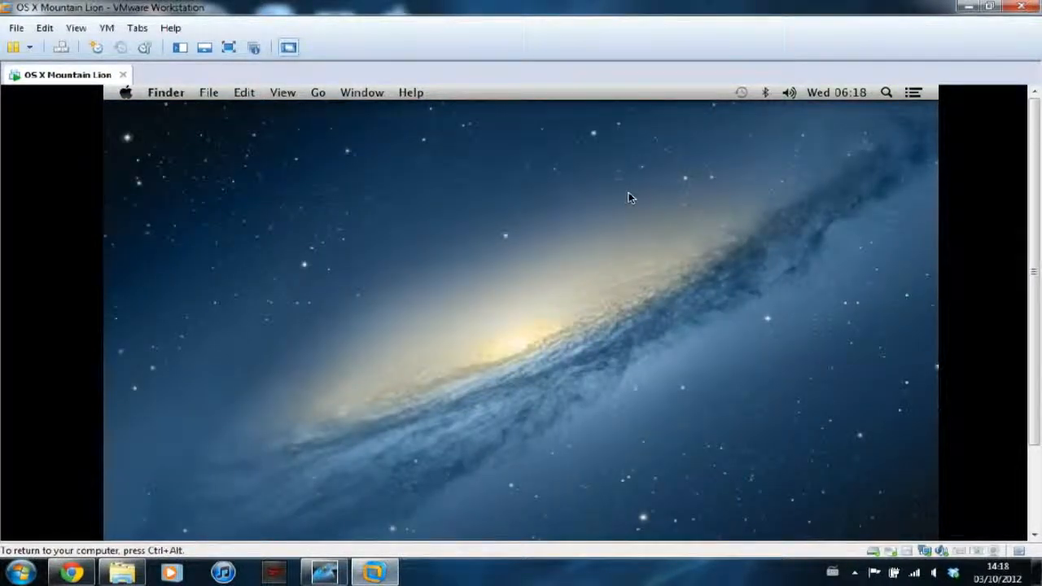